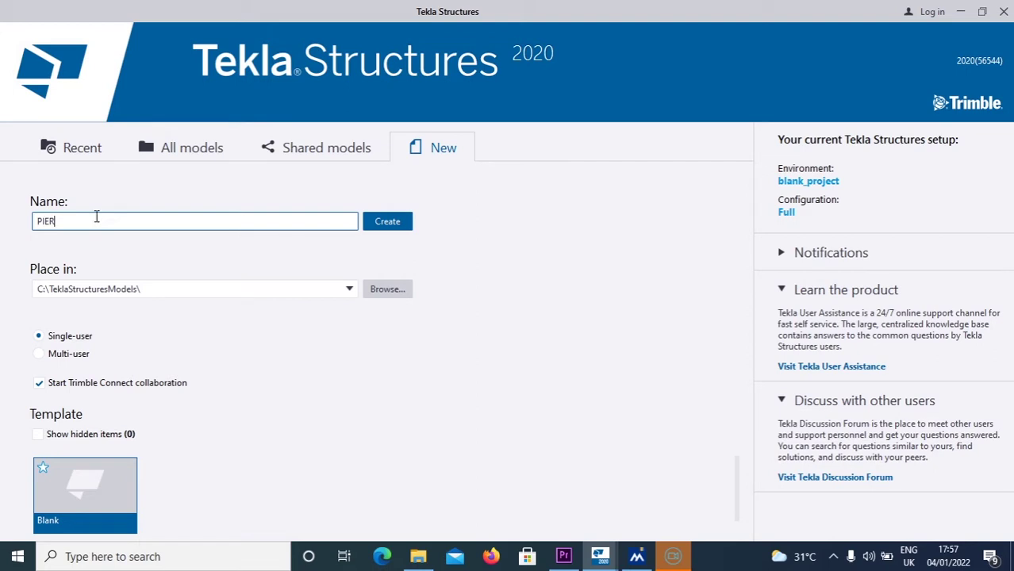
# Step: Create the new single-user model PIER from the Blank template
pyautogui.click(386, 224)
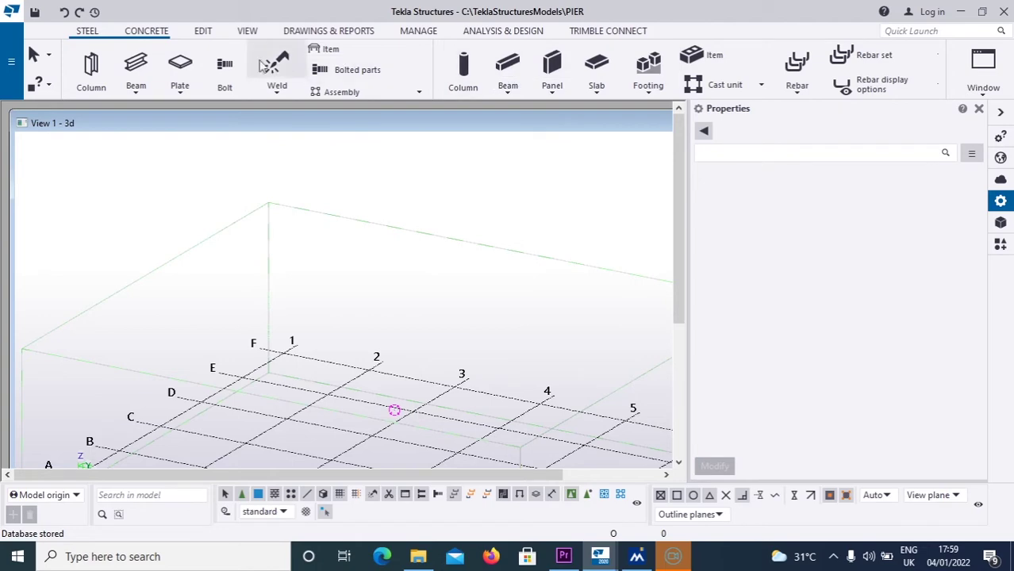
# Step: Examine the default grid and the work area box in the 3D view
pyautogui.scroll(-5, 472, 287)
pyautogui.moveTo(471, 272)
pyautogui.mouseDown(button='middle')
pyautogui.moveTo(355, 242)
pyautogui.moveTo(351, 231)
pyautogui.moveTo(458, 259)
pyautogui.mouseUp(button='middle')
pyautogui.scroll(4, 323, 206)
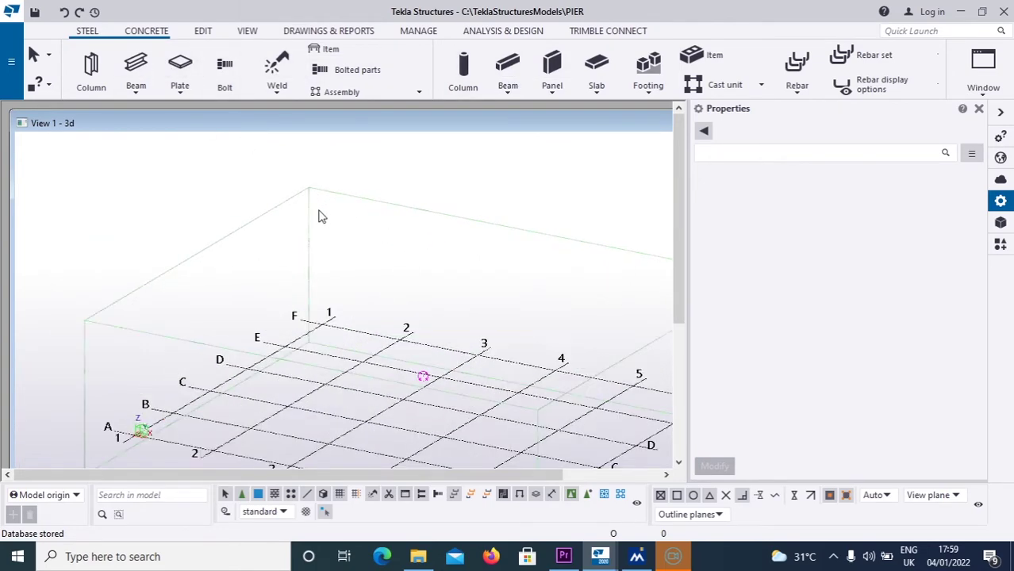
pyautogui.scroll(-2, 319, 215)
pyautogui.scroll(1, 332, 207)
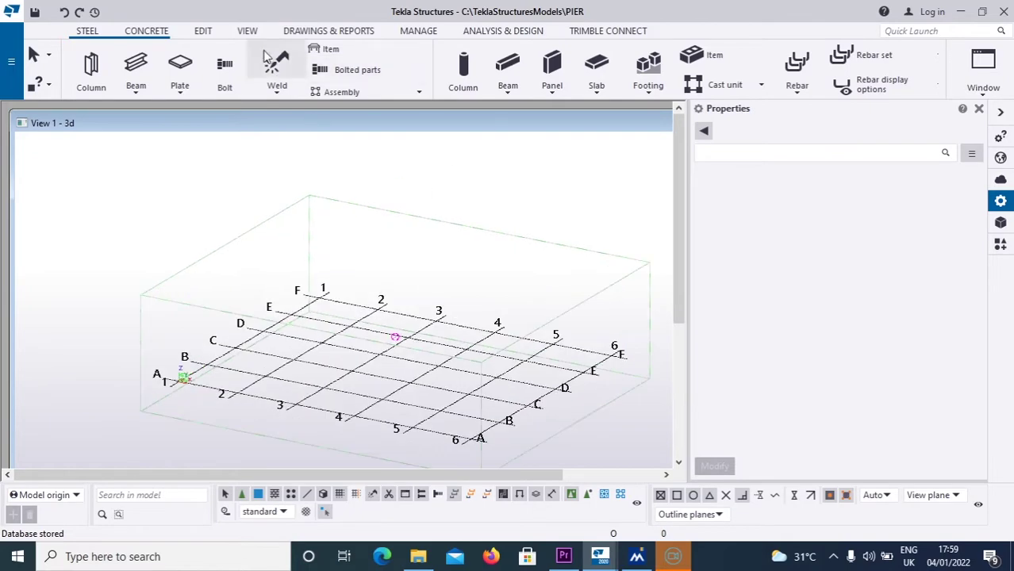
pyautogui.moveTo(325, 200); pyautogui.dragTo(297, 204, button='middle')
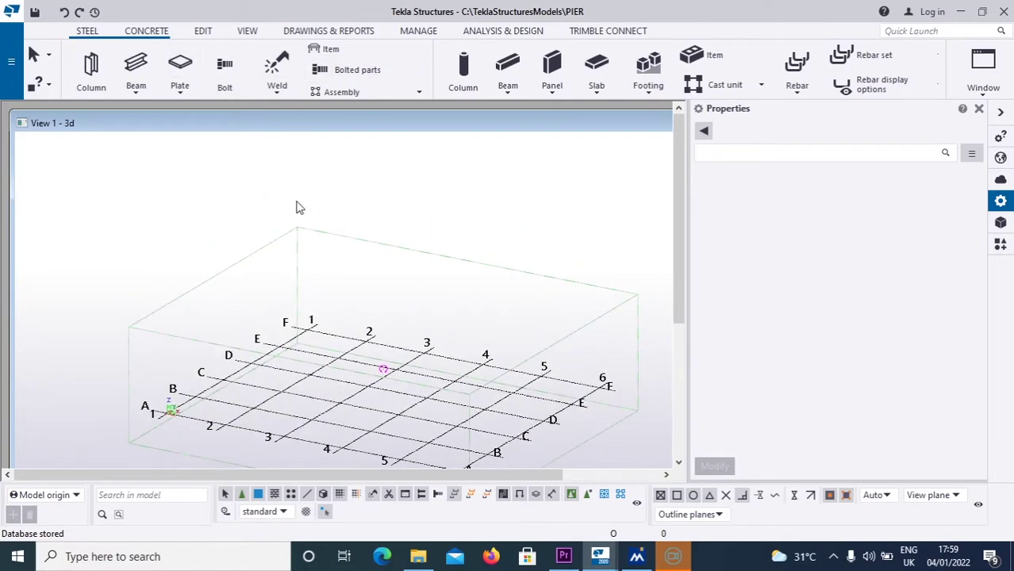
pyautogui.moveTo(411, 294); pyautogui.dragTo(380, 276, button='middle')
pyautogui.scroll(-2, 403, 281)
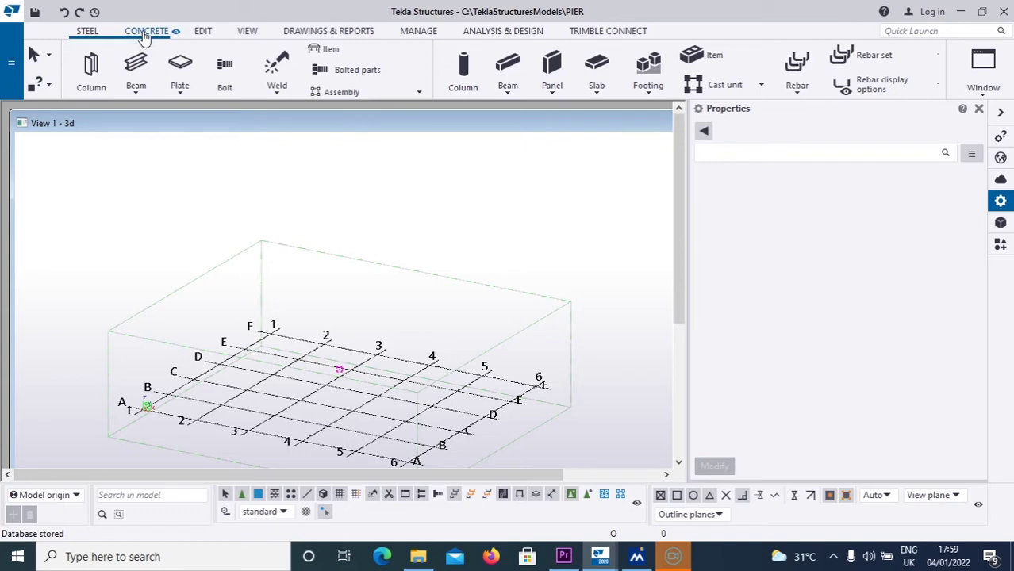
pyautogui.scroll(-5, 286, 308)
pyautogui.scroll(2, 325, 309)
pyautogui.scroll(-2, 238, 277)
pyautogui.moveTo(410, 370); pyautogui.dragTo(401, 316, button='middle')
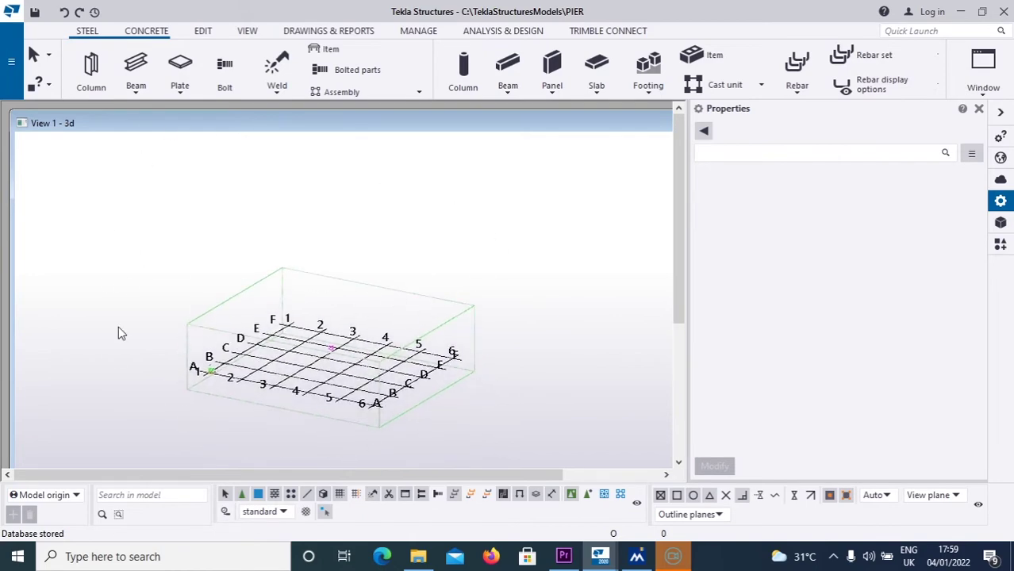
pyautogui.scroll(4, 330, 335)
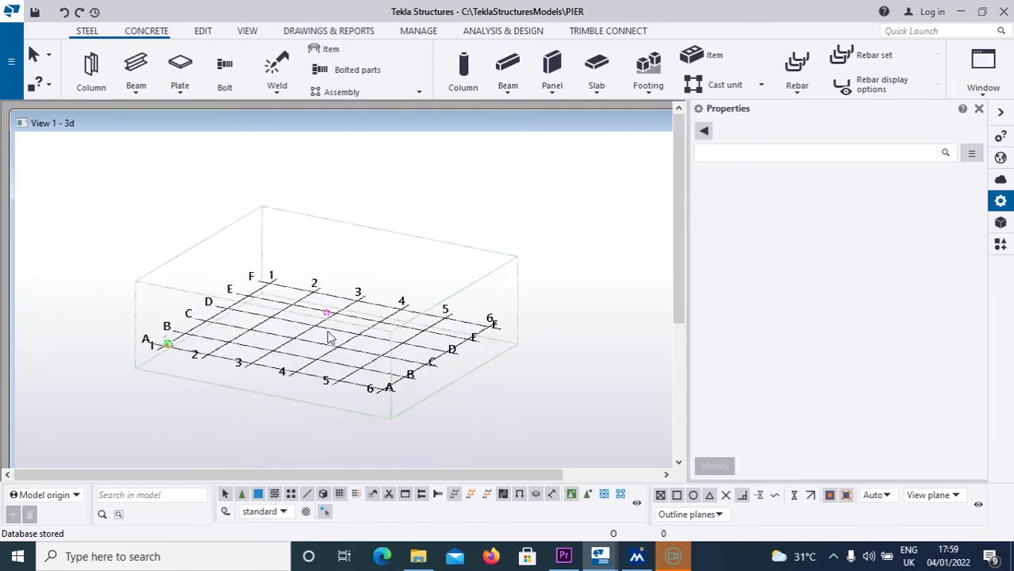
pyautogui.scroll(-2, 341, 333)
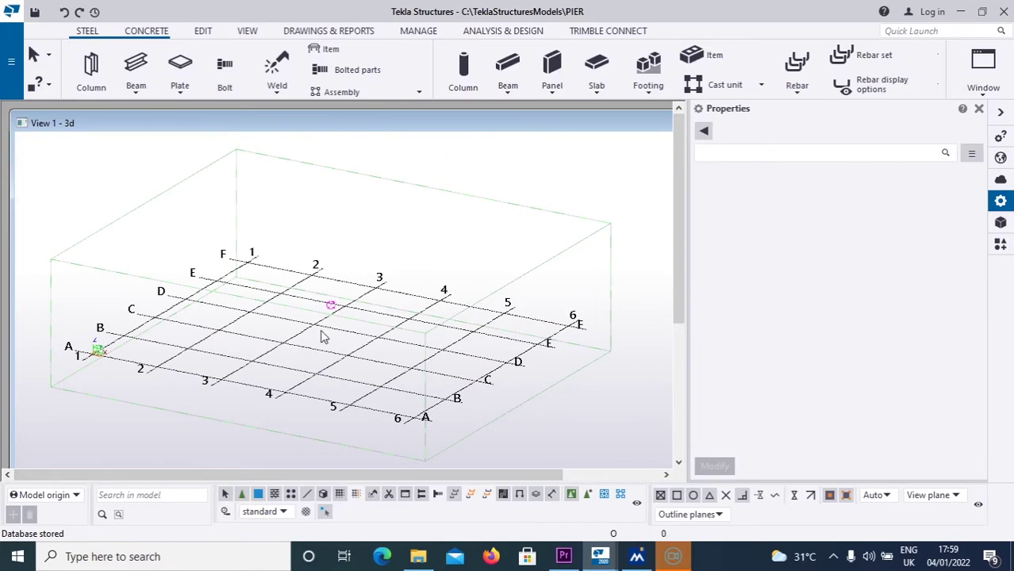
pyautogui.scroll(4, 324, 334)
pyautogui.scroll(-3, 330, 338)
pyautogui.moveTo(442, 292); pyautogui.dragTo(396, 351, button='middle')
pyautogui.scroll(2, 393, 341)
pyautogui.scroll(-3, 404, 373)
pyautogui.scroll(3, 341, 325)
pyautogui.scroll(-3, 334, 316)
pyautogui.moveTo(335, 317); pyautogui.dragTo(345, 341, button='middle')
pyautogui.scroll(2, 353, 337)
pyautogui.scroll(-4, 357, 333)
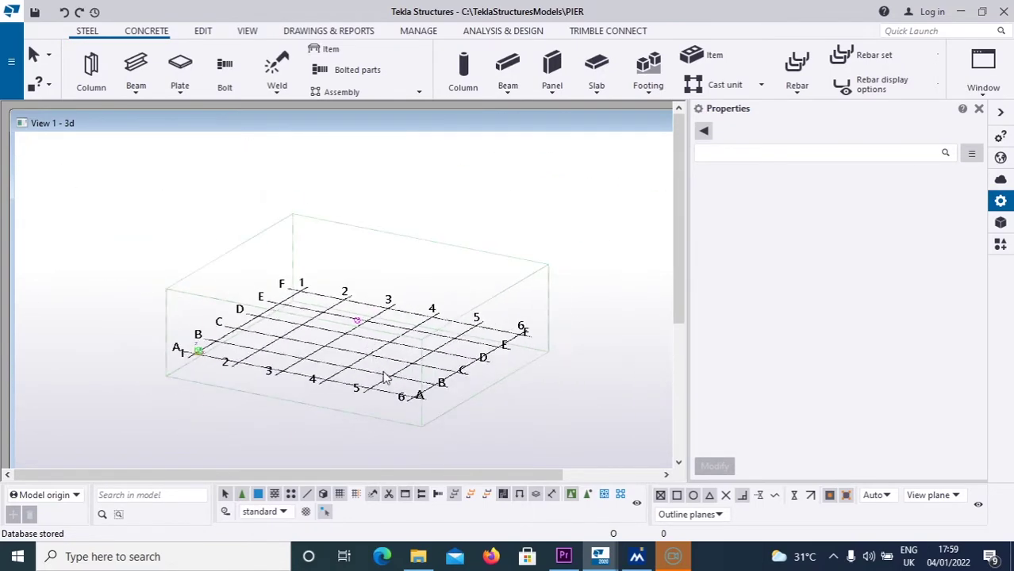
pyautogui.scroll(3, 401, 349)
pyautogui.scroll(-2, 409, 333)
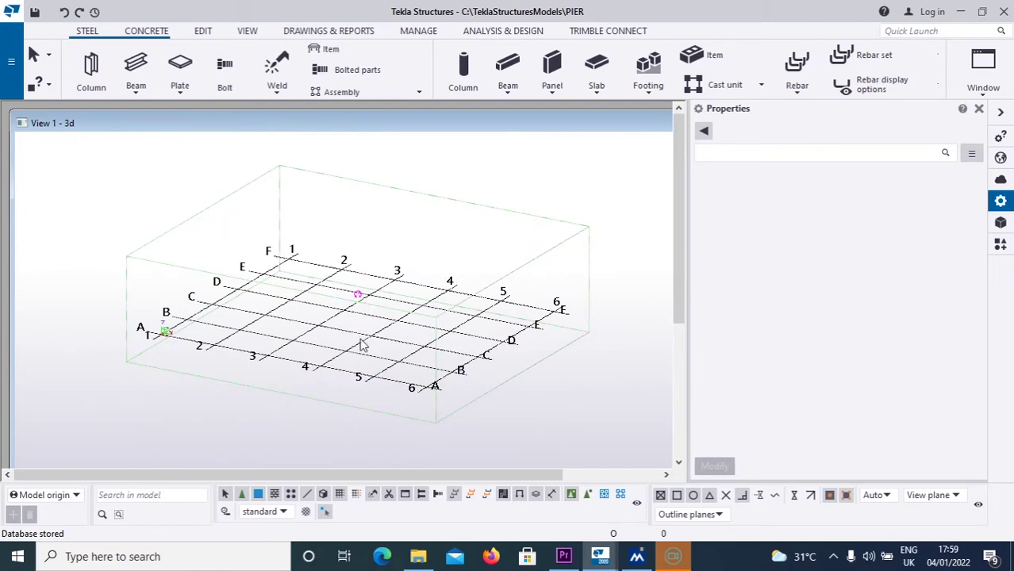
pyautogui.scroll(3, 358, 323)
pyautogui.scroll(-2, 342, 317)
pyautogui.moveTo(342, 317); pyautogui.dragTo(363, 381, button='middle')
pyautogui.scroll(2, 363, 381)
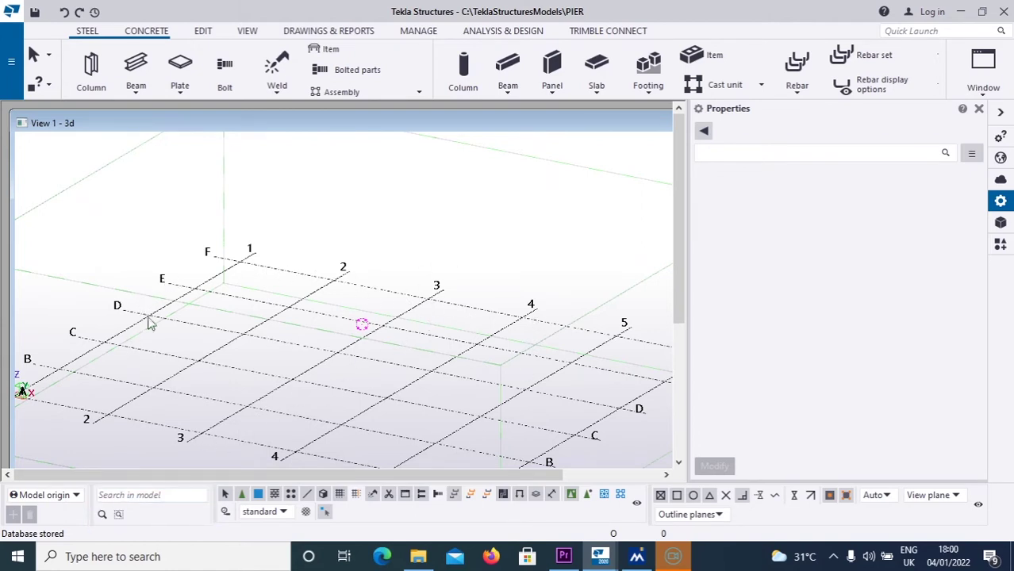
# Step: Select the rectangular grid and set its X coordinates to 0.00 2*7000 and its Y coordinates to 0.00 6*15000
pyautogui.click(285, 389)
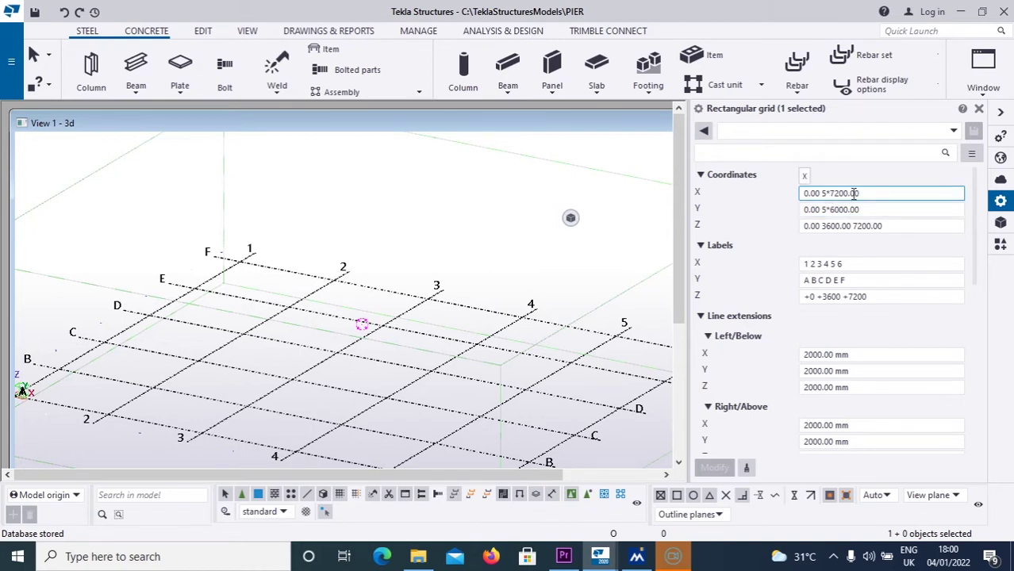
pyautogui.click(833, 210)
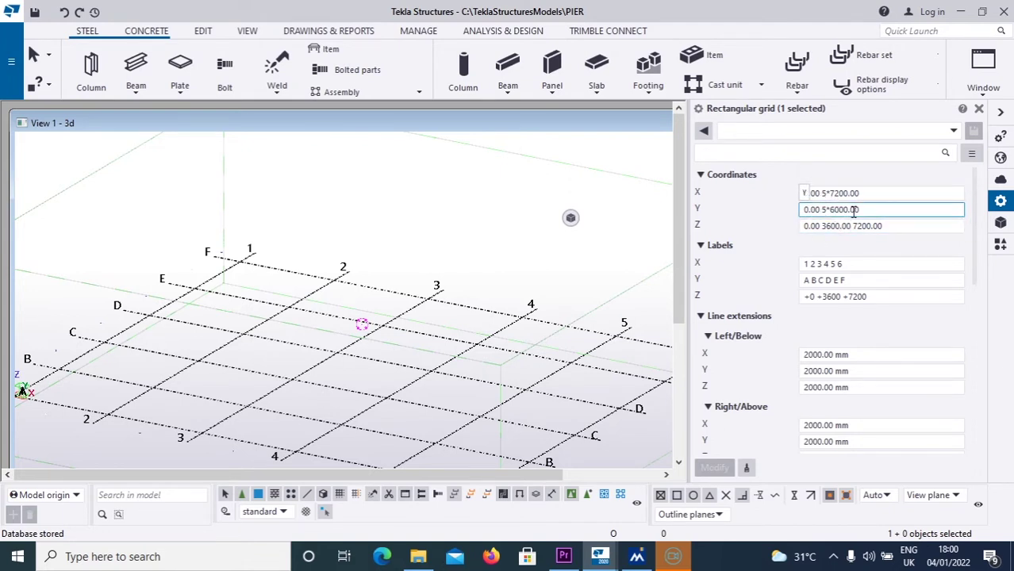
pyautogui.click(857, 194)
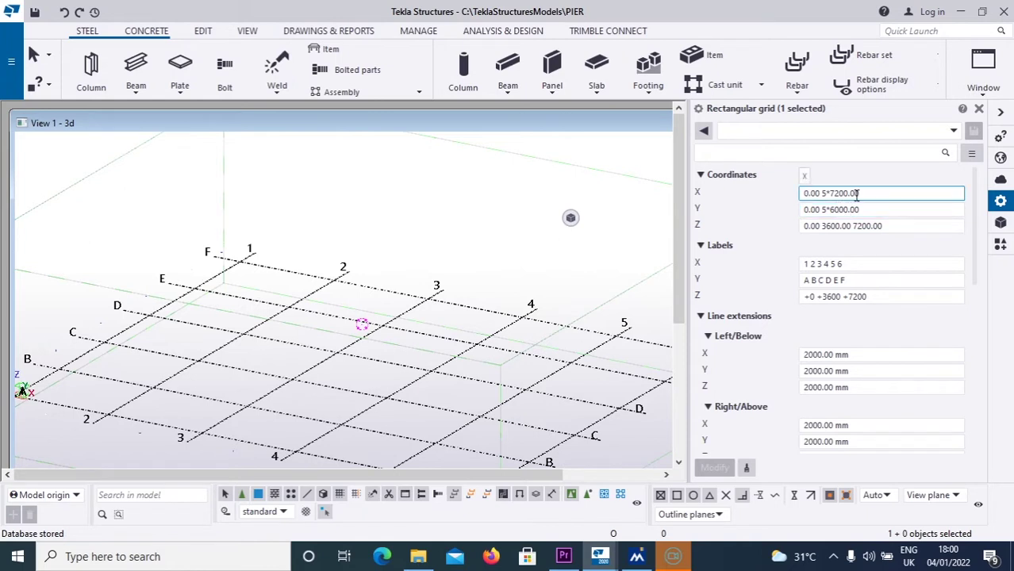
pyautogui.click(830, 193)
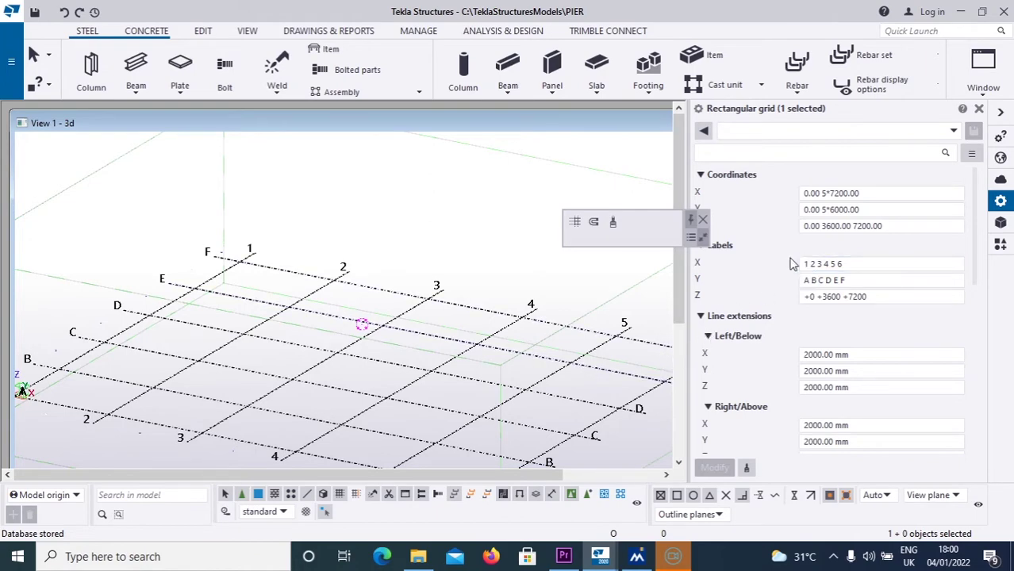
pyautogui.scroll(-2, 542, 330)
pyautogui.moveTo(541, 330); pyautogui.dragTo(447, 300, button='middle')
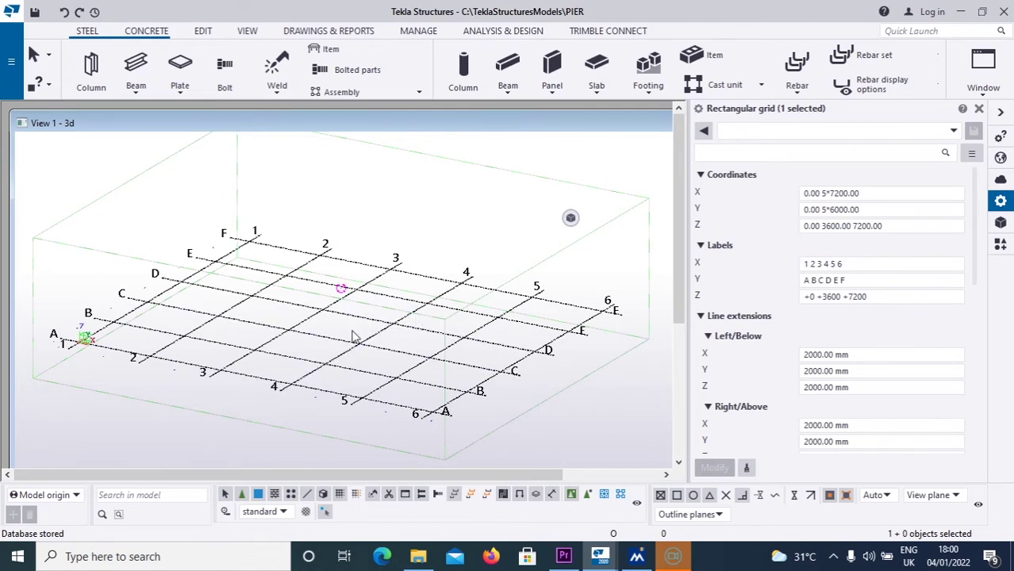
pyautogui.moveTo(860, 193); pyautogui.dragTo(827, 192)
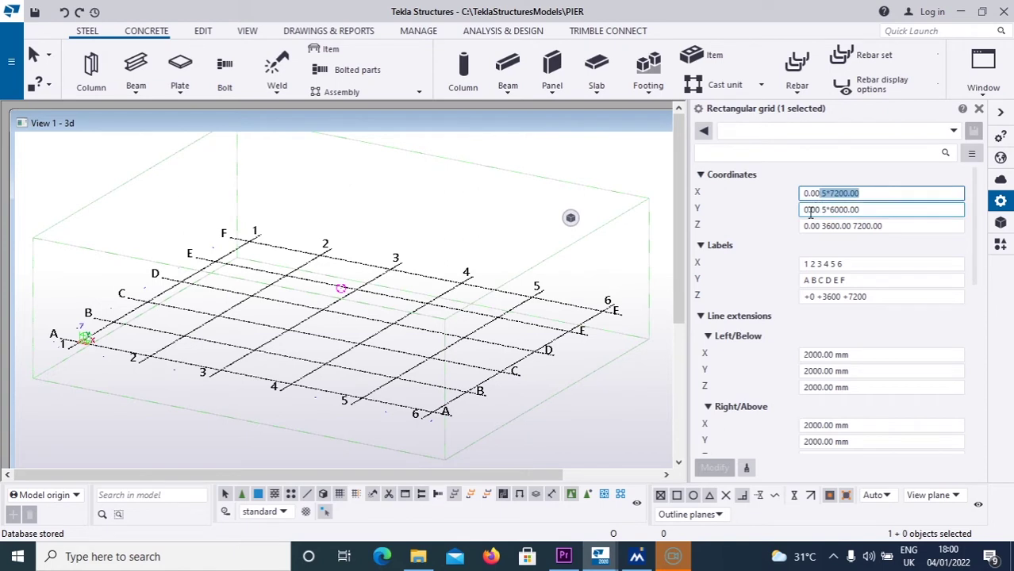
pyautogui.write('2')
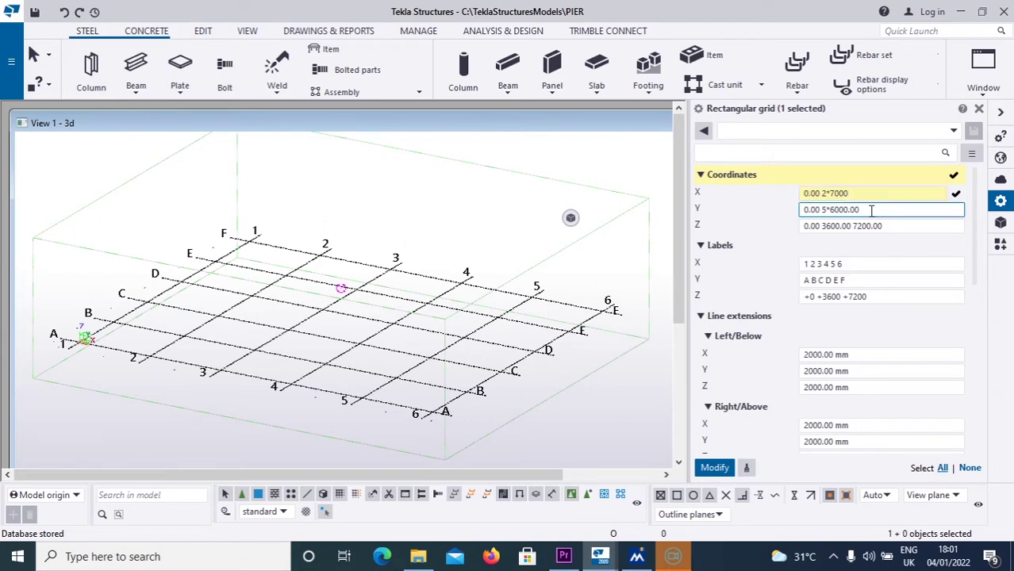
pyautogui.moveTo(846, 209); pyautogui.dragTo(831, 210)
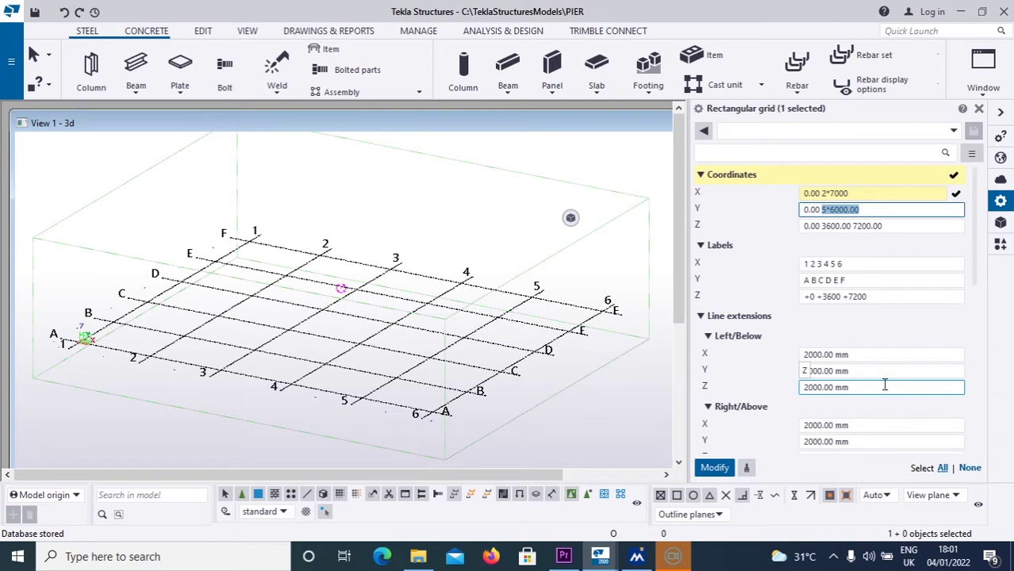
pyautogui.write('6*1')
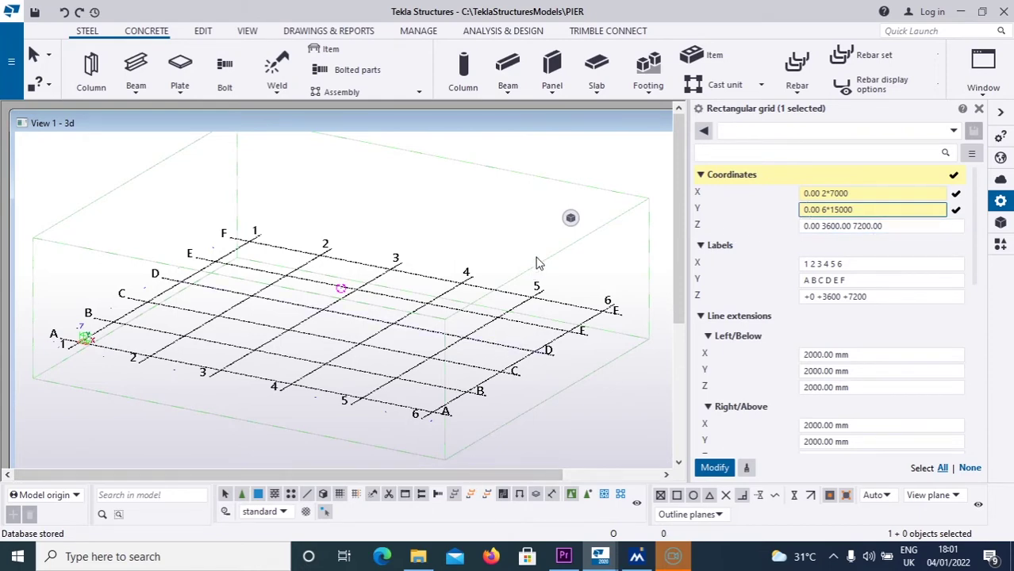
pyautogui.scroll(-2, 553, 269)
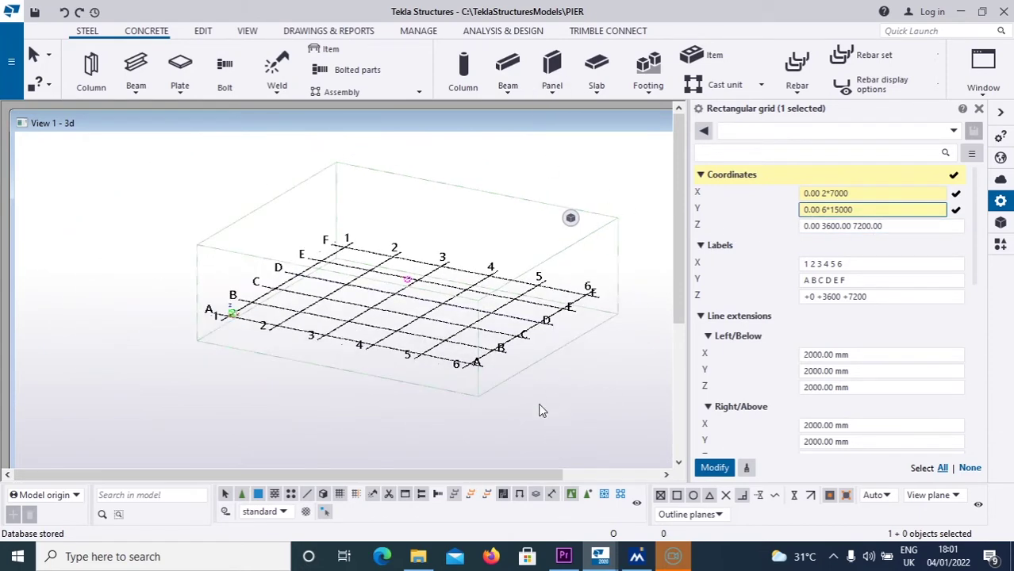
pyautogui.scroll(3, 515, 304)
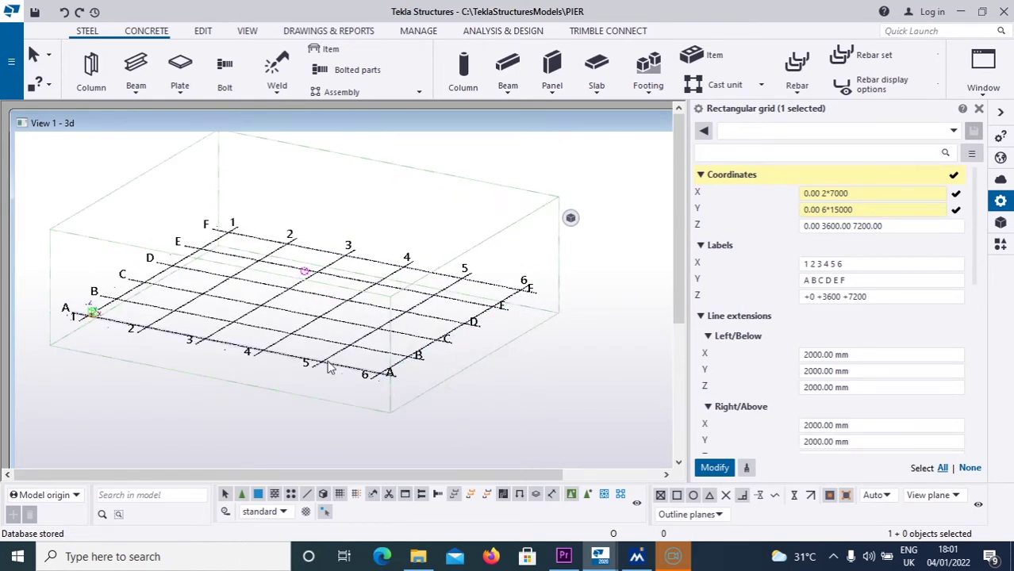
pyautogui.scroll(5, 91, 317)
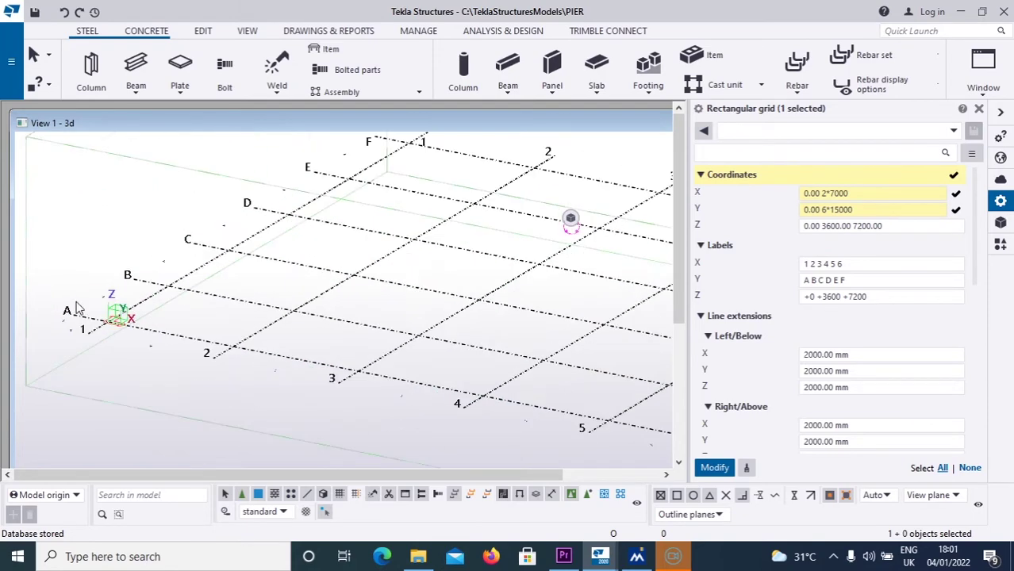
pyautogui.scroll(3, 92, 318)
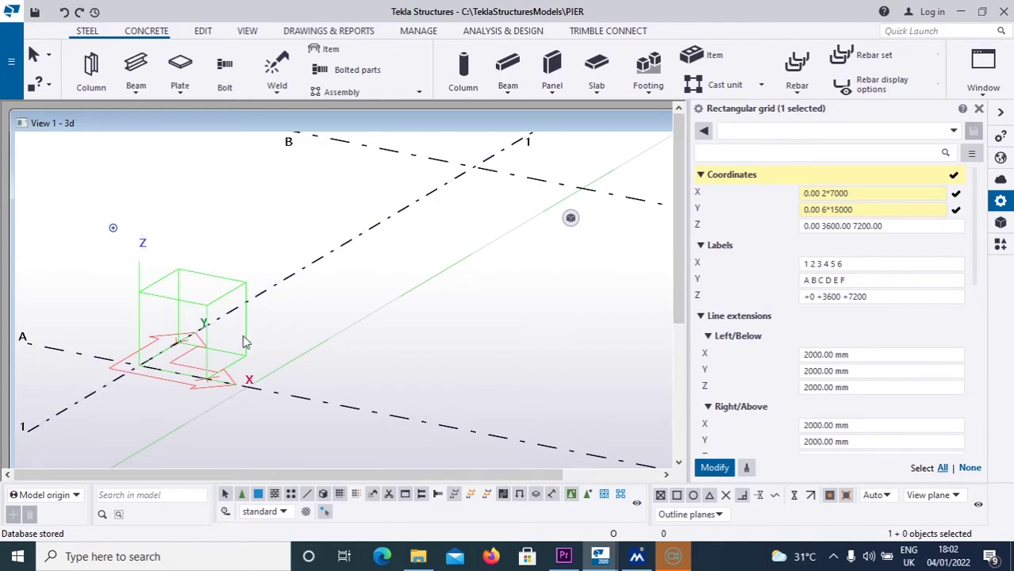
pyautogui.click(827, 194)
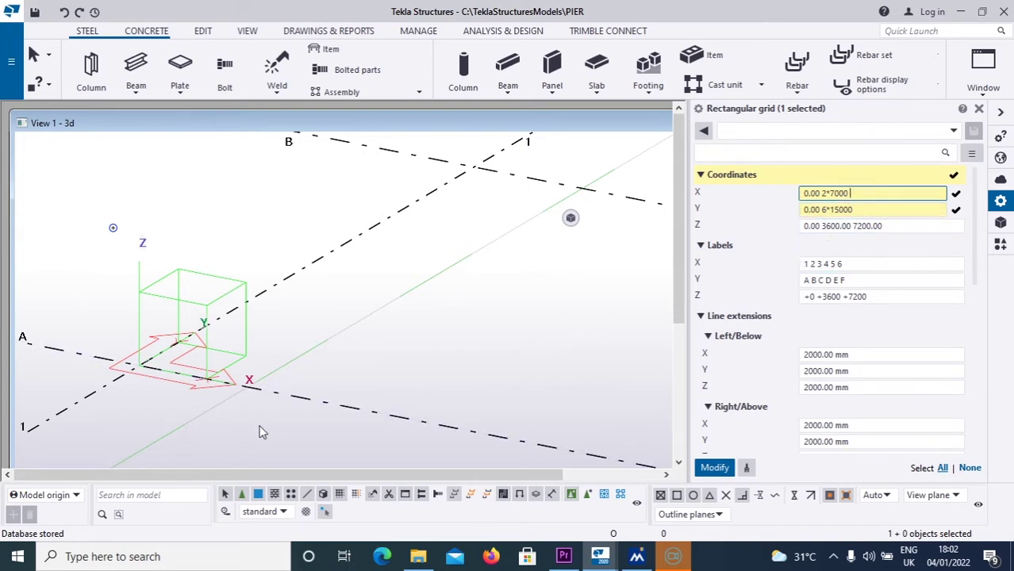
pyautogui.click(888, 226)
pyautogui.moveTo(894, 226); pyautogui.dragTo(820, 229)
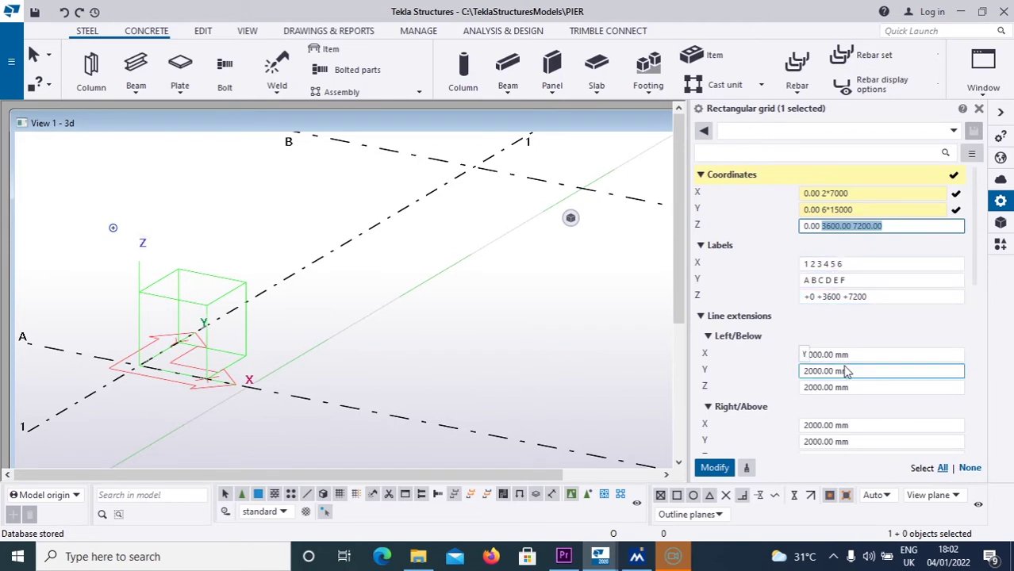
pyautogui.write('6')
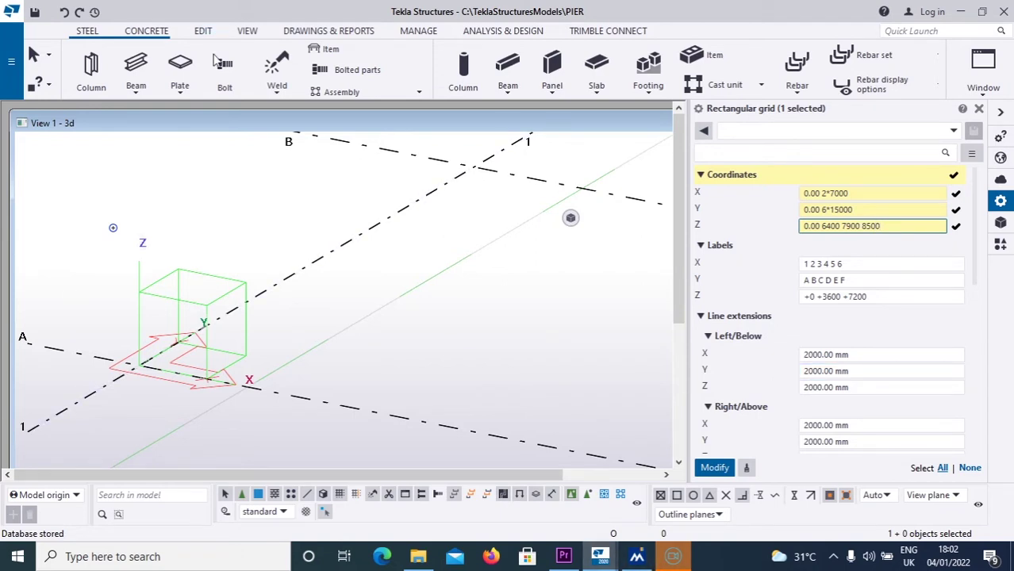
# Step: Set the grid's Y labels to A B C D E F G and its Z labels to +0 +6400+7900+8500
pyautogui.scroll(-5, 238, 262)
pyautogui.click(848, 227)
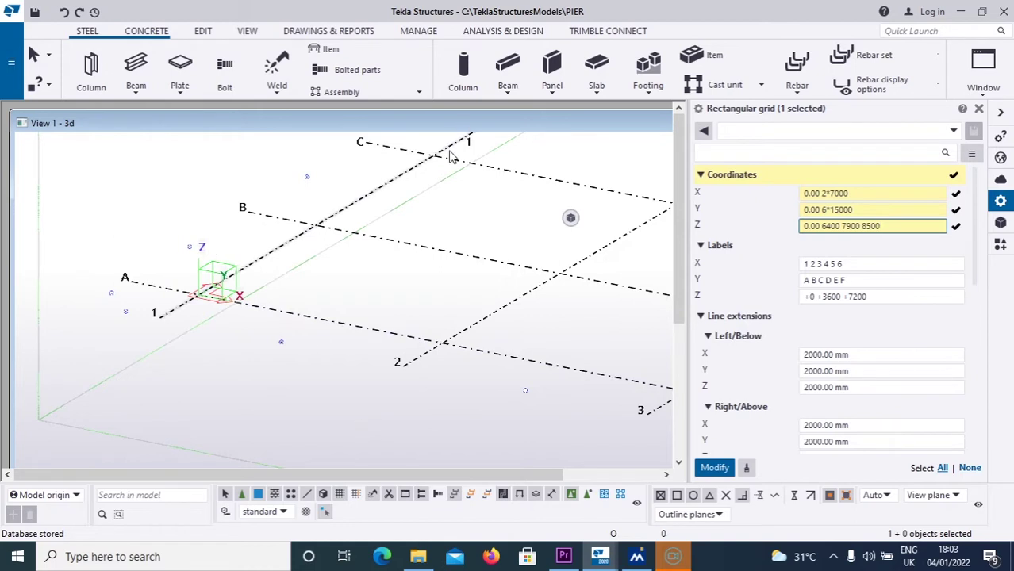
pyautogui.click(852, 280)
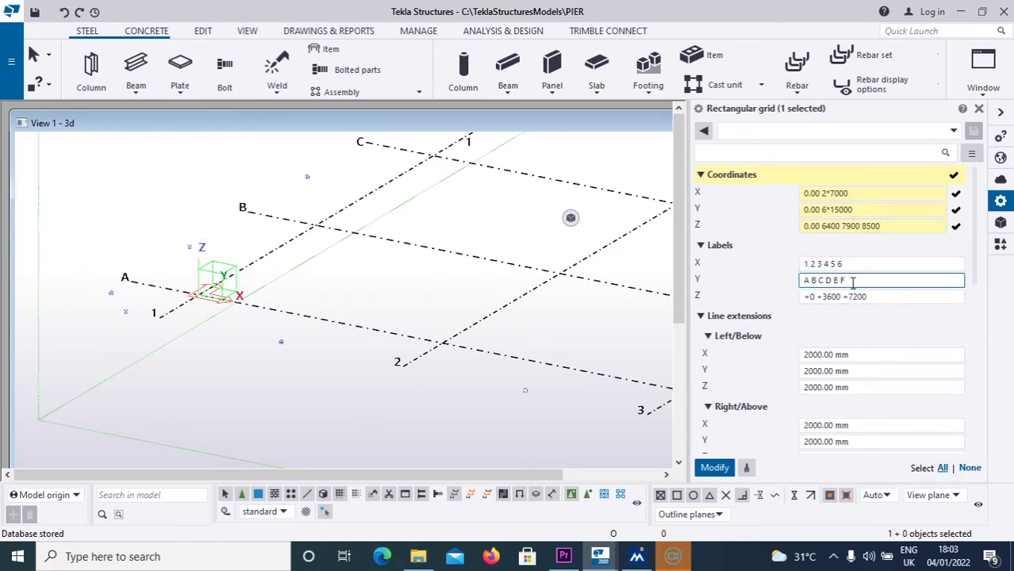
pyautogui.press('BackSpace')
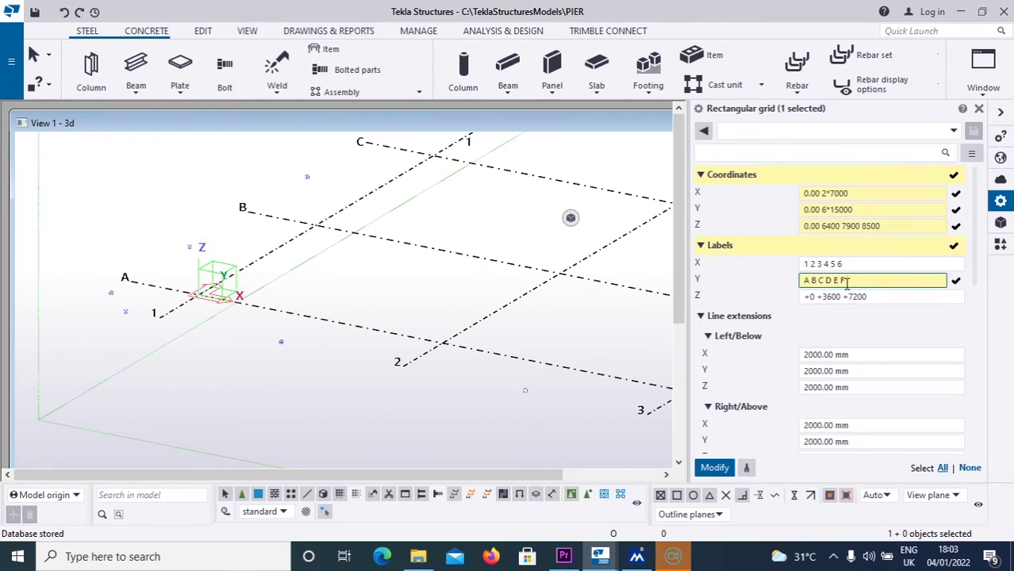
pyautogui.write('G')
pyautogui.click(860, 296)
pyautogui.moveTo(873, 298); pyautogui.dragTo(825, 299)
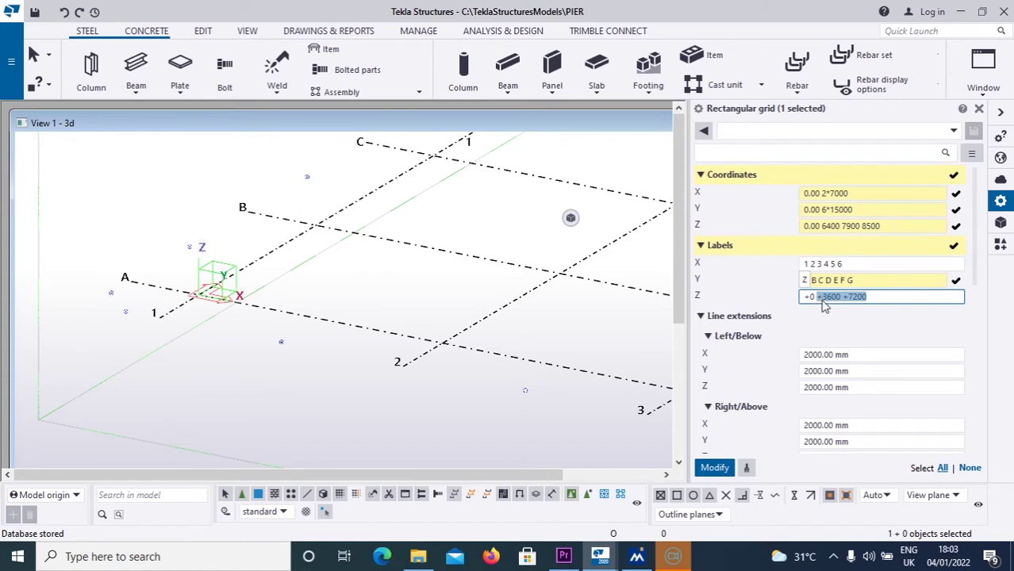
pyautogui.write('+8500')
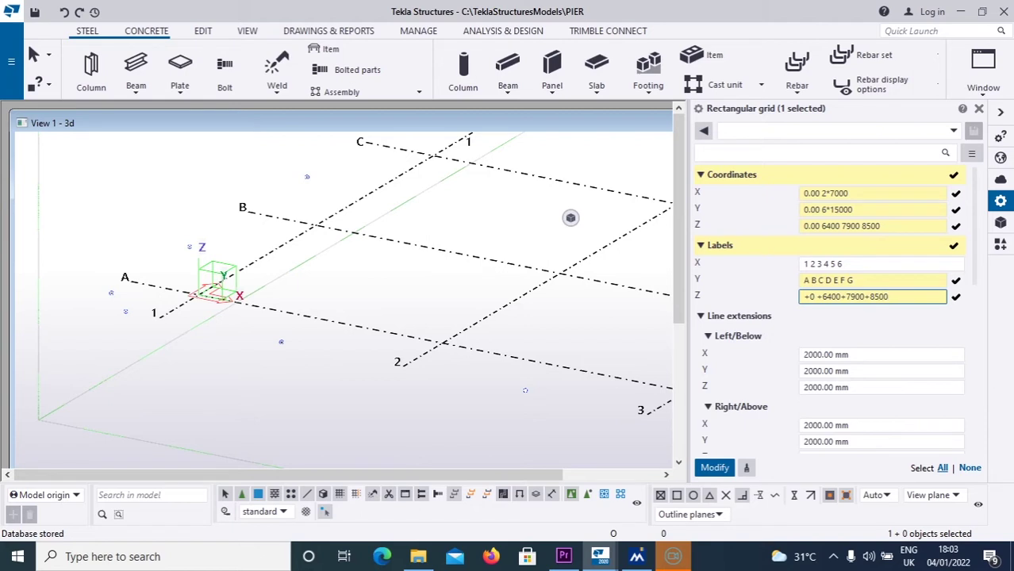
# Step: Review the grid's origin, magnetic plane, color and label font properties and its layout in the 3D view
pyautogui.scroll(-2, 808, 233)
pyautogui.scroll(2, 808, 238)
pyautogui.click(816, 228)
pyautogui.scroll(-5, 816, 228)
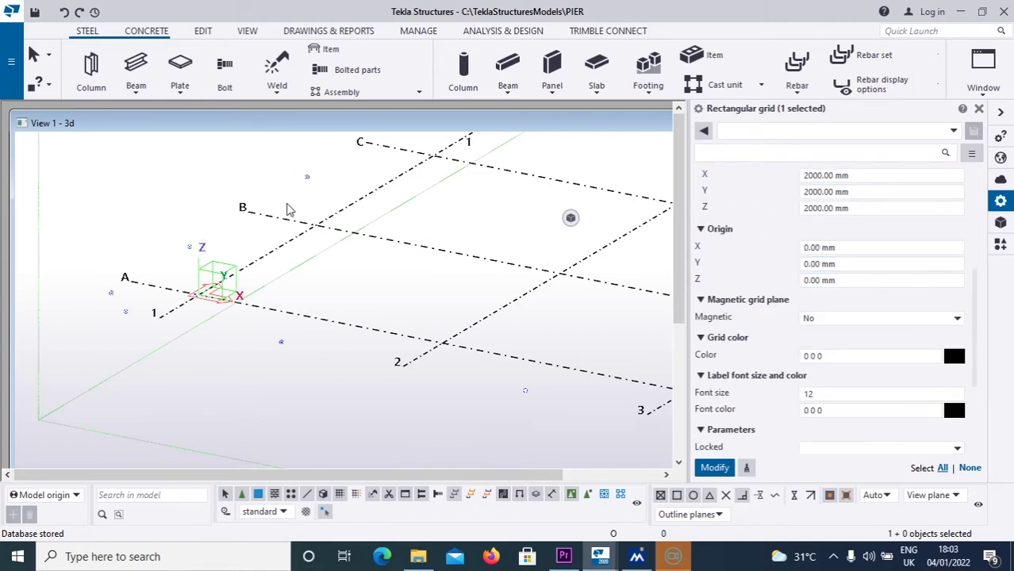
pyautogui.scroll(-5, 498, 234)
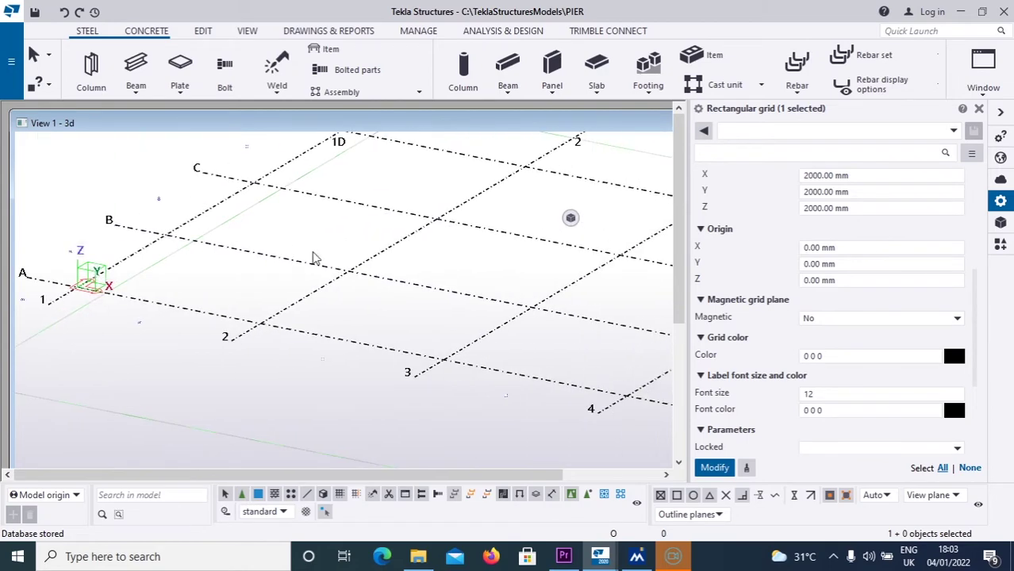
pyautogui.scroll(-3, 399, 271)
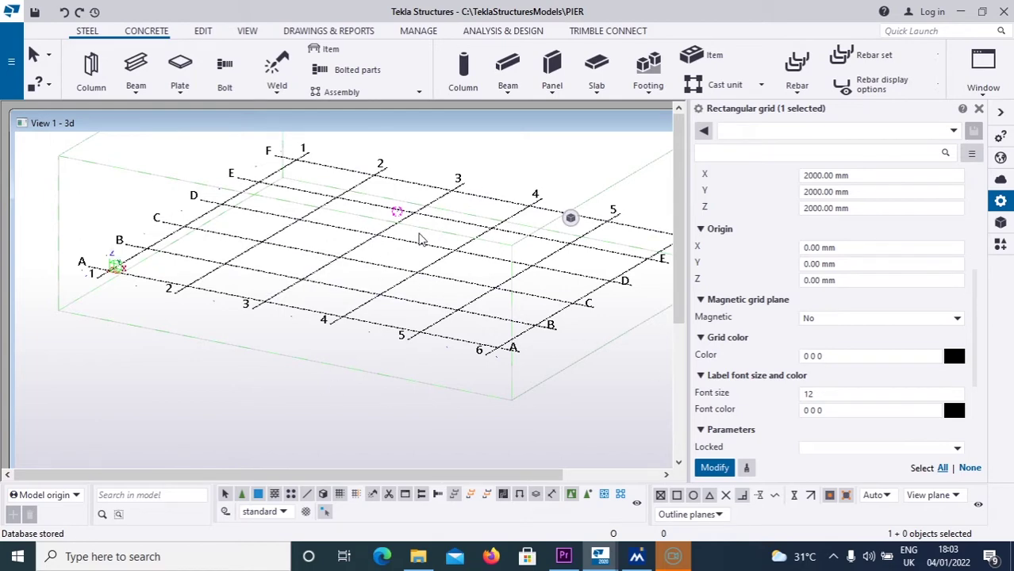
# Step: Apply the edited coordinates and labels to the selected rectangular grid
pyautogui.moveTo(464, 283); pyautogui.dragTo(430, 346, button='middle')
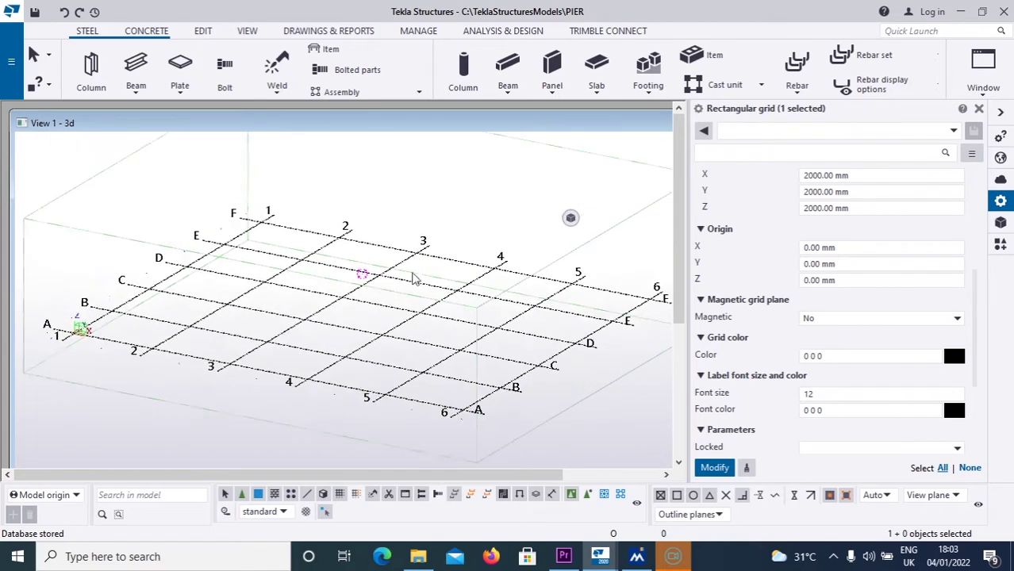
pyautogui.click(716, 469)
pyautogui.scroll(-3, 514, 363)
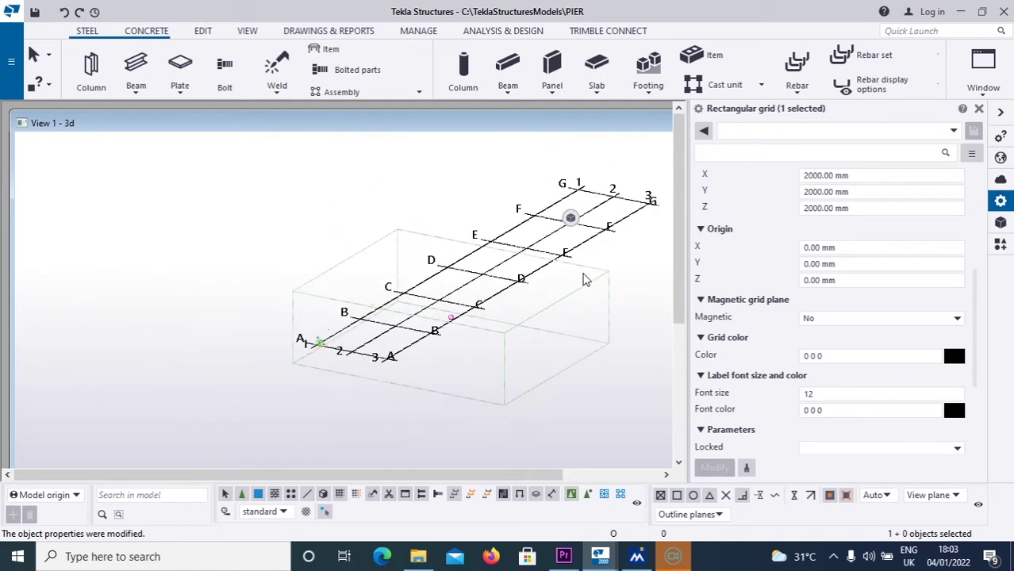
# Step: Examine the modified grid's layout and how far it extends relative to the work area box in the 3D view
pyautogui.scroll(-1, 583, 277)
pyautogui.scroll(2, 531, 205)
pyautogui.scroll(-2, 532, 205)
pyautogui.moveTo(480, 279); pyautogui.dragTo(389, 318, button='middle')
pyautogui.scroll(2, 399, 238)
pyautogui.scroll(-1, 441, 295)
pyautogui.scroll(-1, 561, 271)
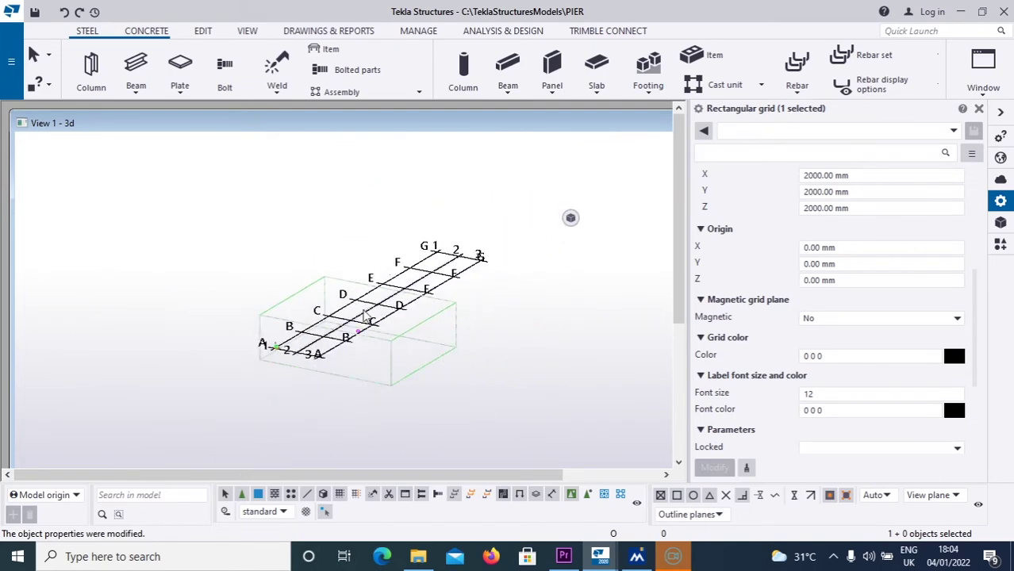
pyautogui.scroll(3, 378, 343)
pyautogui.scroll(-3, 377, 344)
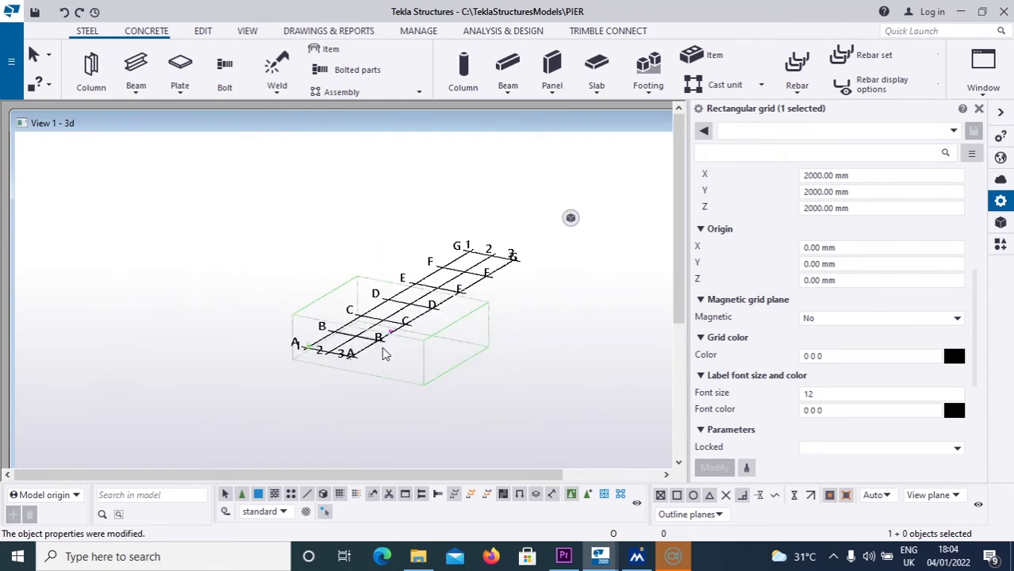
pyautogui.scroll(1, 332, 313)
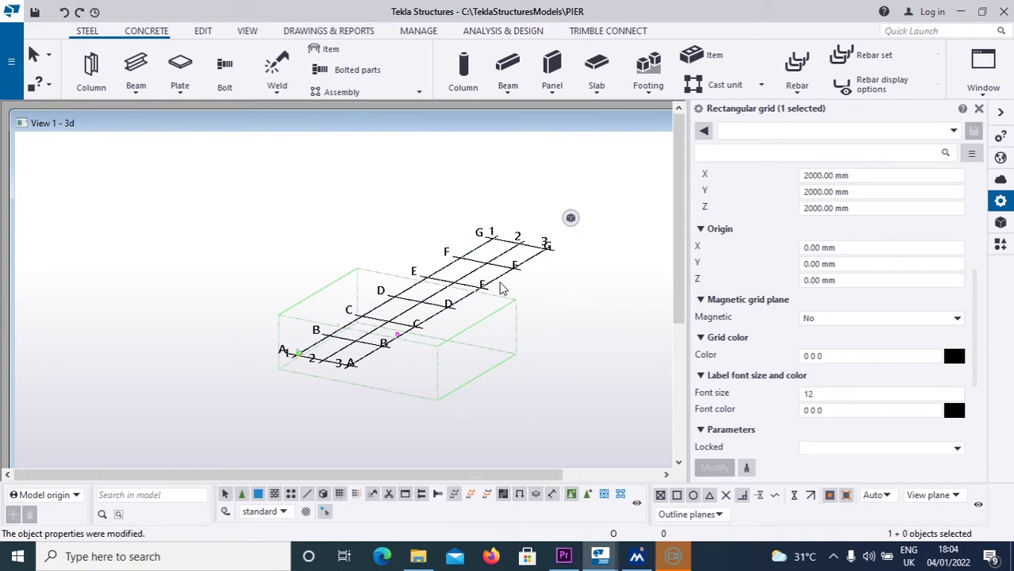
pyautogui.scroll(2, 484, 262)
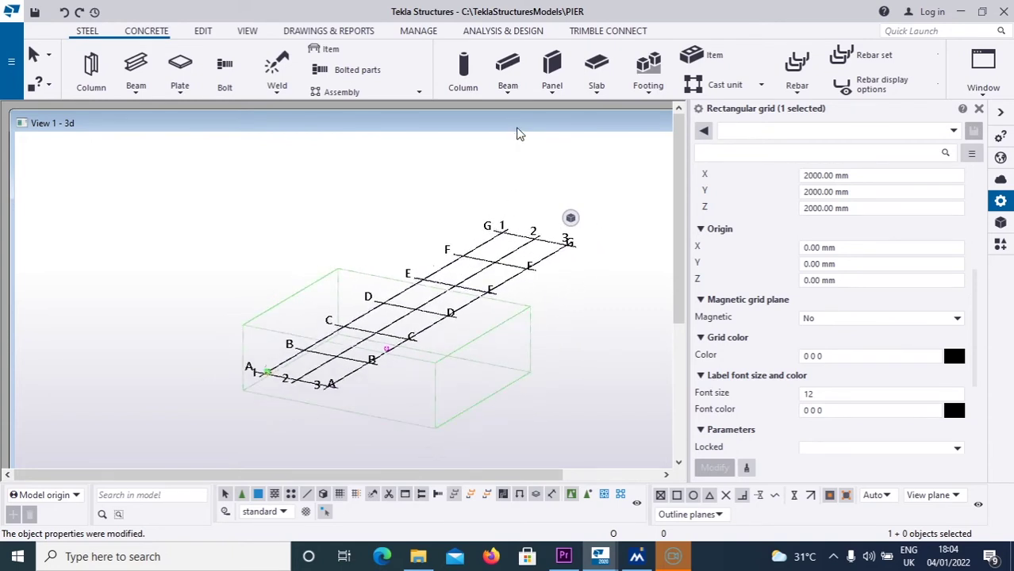
# Step: Maximize the 3D view window and fit its work area to the entire model
pyautogui.scroll(-3, 480, 209)
pyautogui.scroll(3, 374, 271)
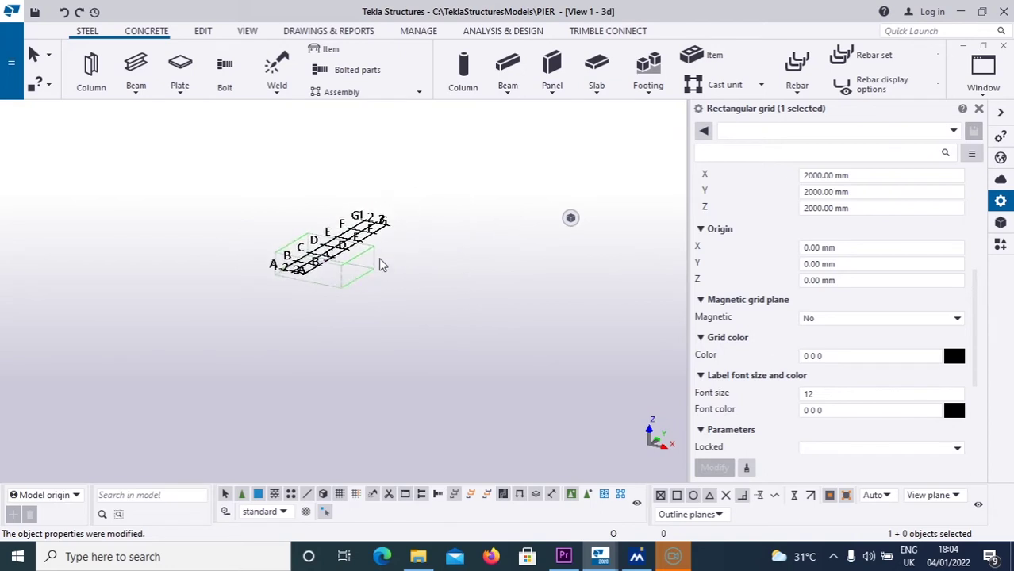
pyautogui.scroll(1, 399, 237)
pyautogui.click(346, 265)
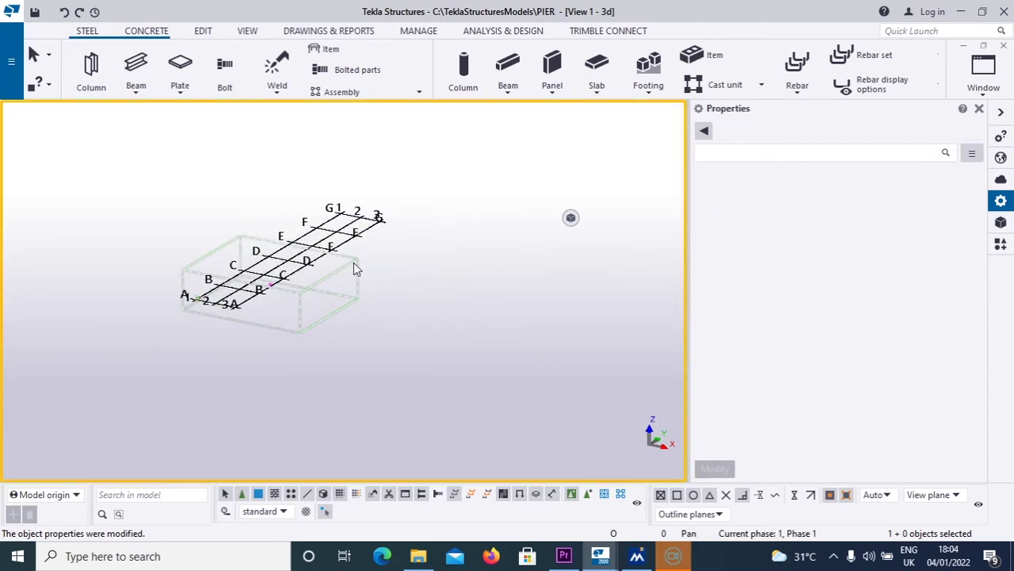
pyautogui.rightClick(420, 215)
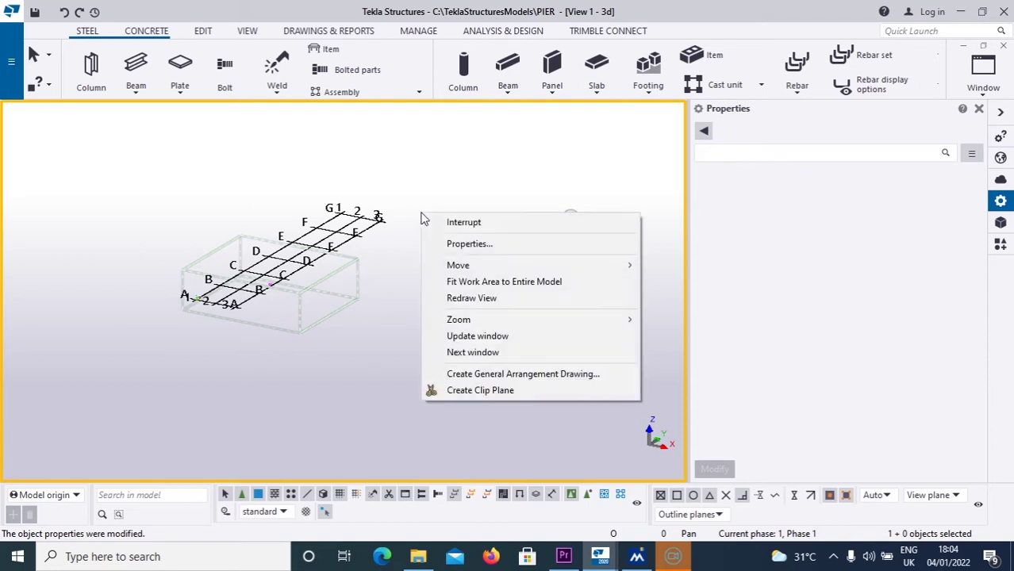
pyautogui.click(490, 284)
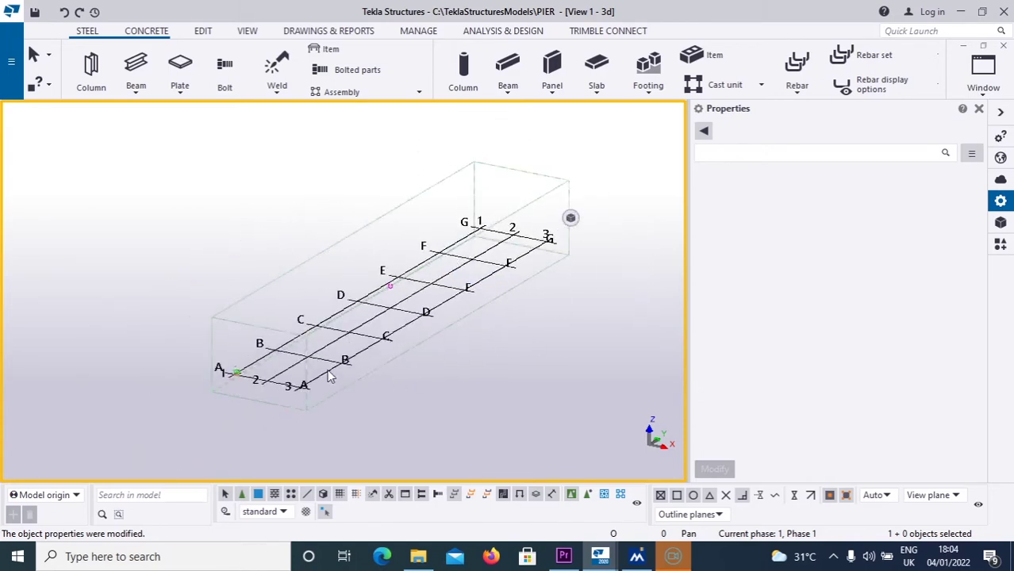
# Step: Inspect grid lines 1 to 3 and A to G, their intersections and the fitted work area in the 3D view
pyautogui.scroll(4, 329, 366)
pyautogui.scroll(-5, 445, 290)
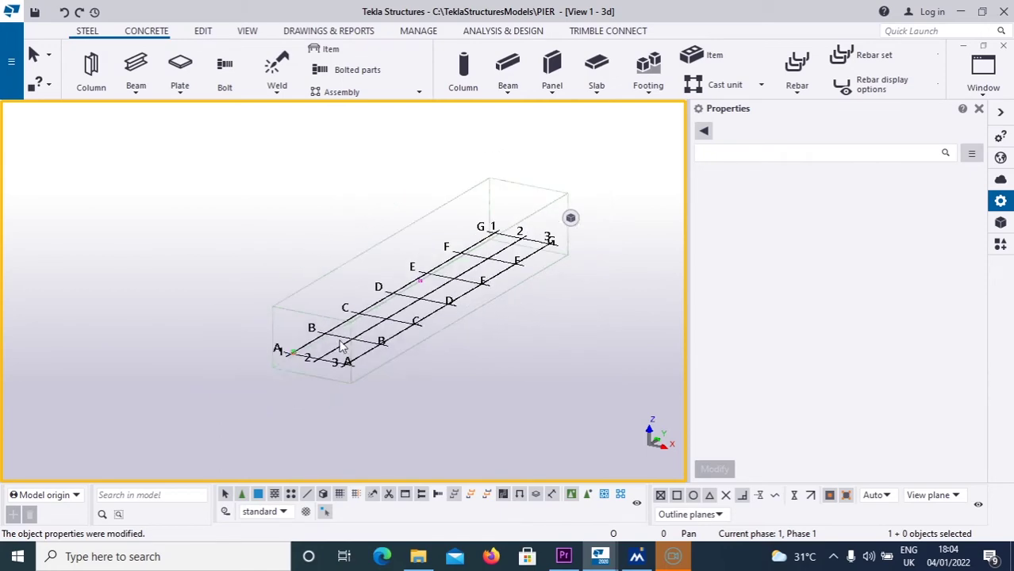
pyautogui.scroll(2, 503, 267)
pyautogui.scroll(-1, 508, 295)
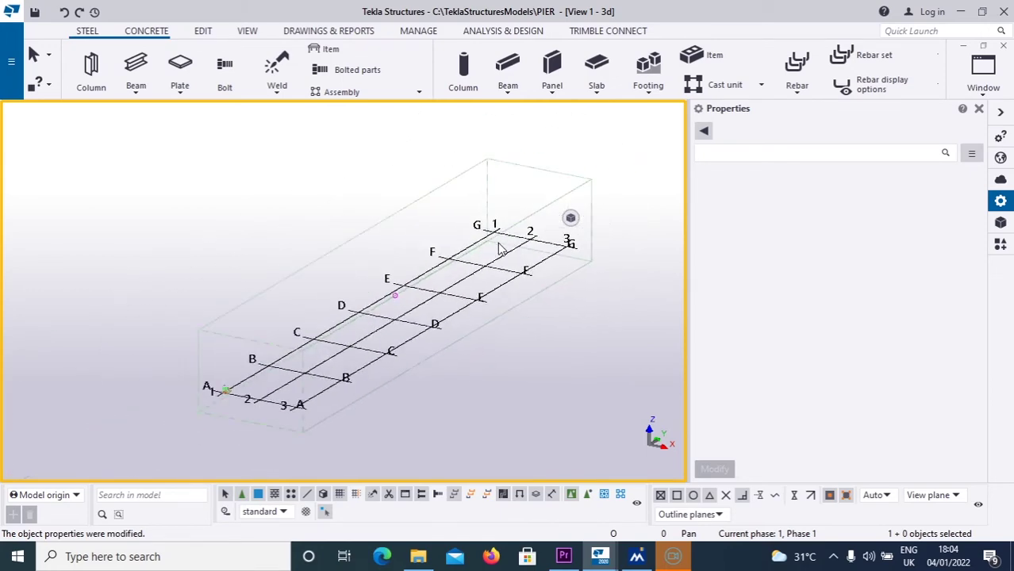
pyautogui.scroll(-1, 410, 334)
pyautogui.scroll(-2, 410, 333)
pyautogui.scroll(4, 456, 294)
pyautogui.scroll(-3, 445, 326)
pyautogui.scroll(1, 444, 326)
pyautogui.scroll(-2, 412, 314)
pyautogui.scroll(6, 373, 302)
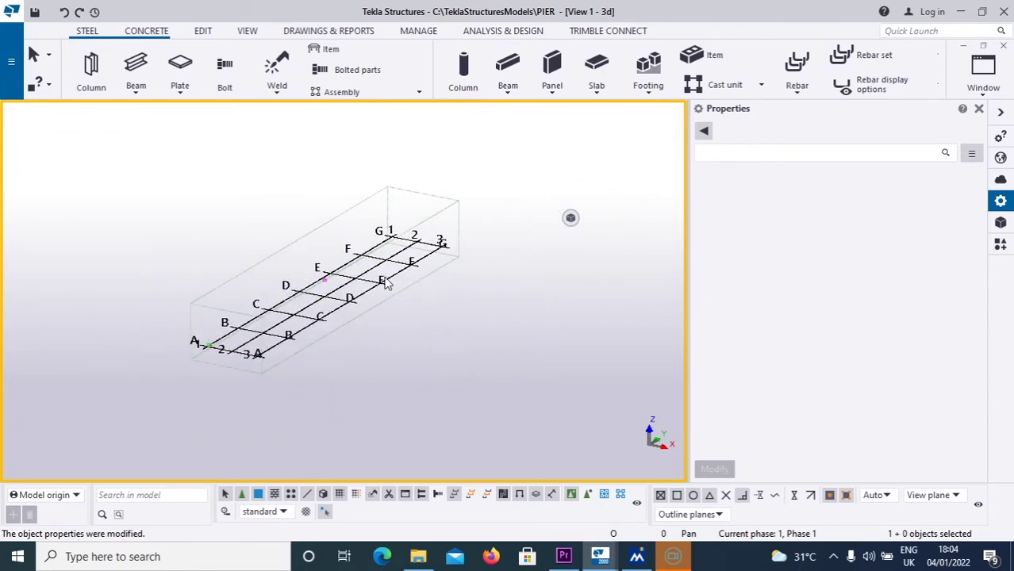
pyautogui.scroll(2, 364, 295)
pyautogui.scroll(6, 376, 309)
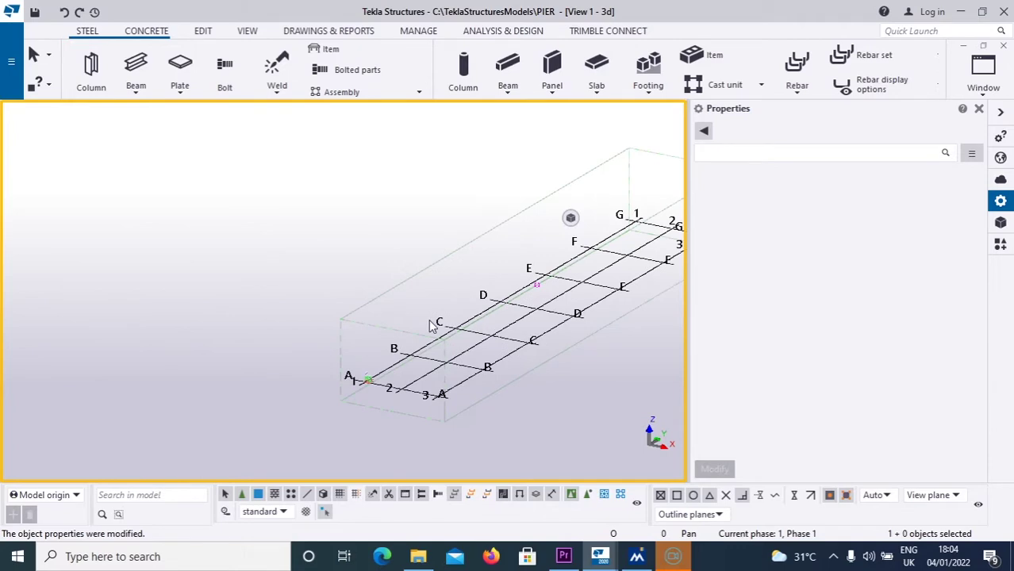
pyautogui.scroll(-4, 407, 327)
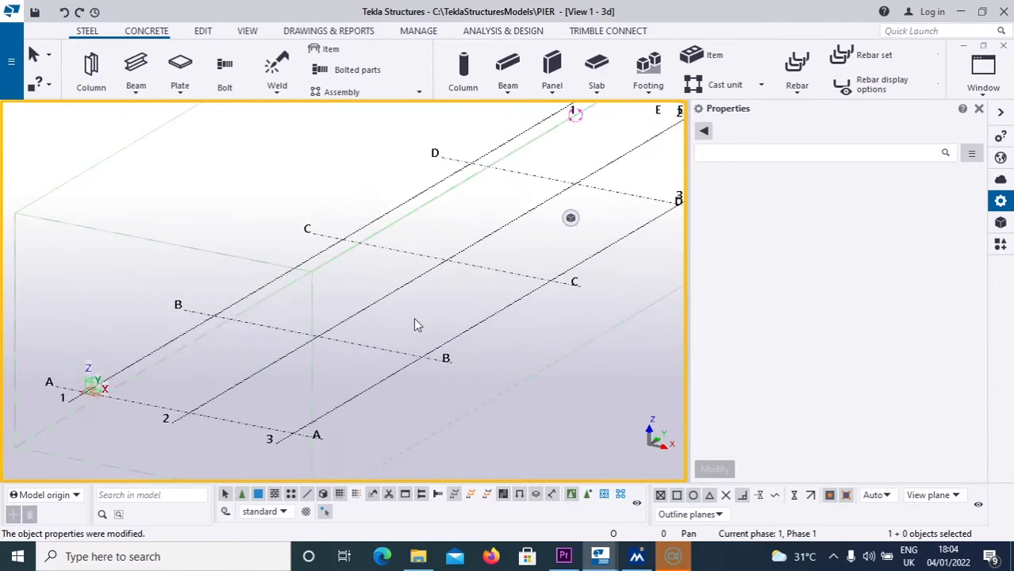
pyautogui.scroll(2, 405, 290)
pyautogui.scroll(-3, 362, 378)
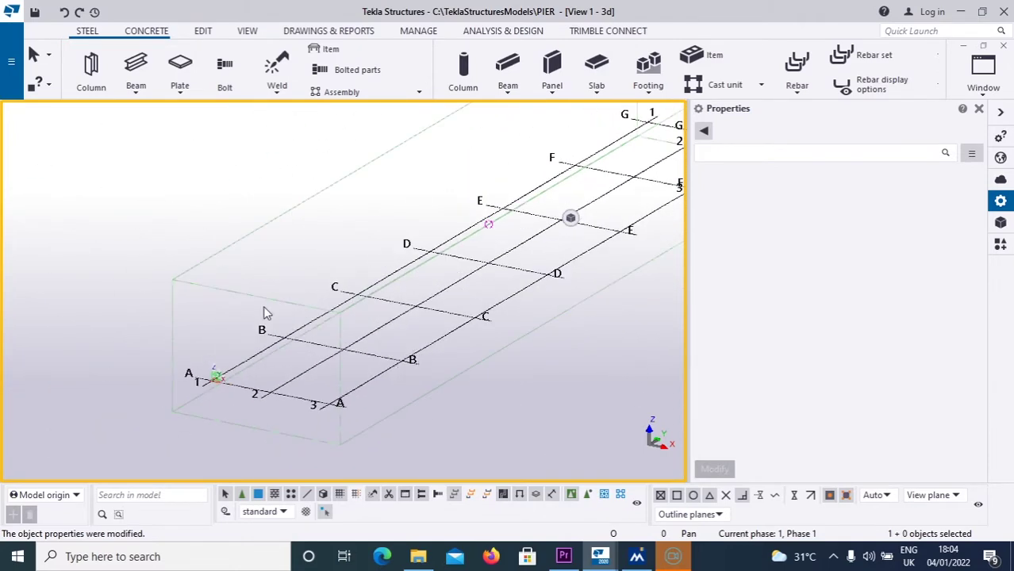
pyautogui.scroll(-3, 454, 336)
pyautogui.scroll(3, 362, 330)
pyautogui.scroll(-3, 401, 324)
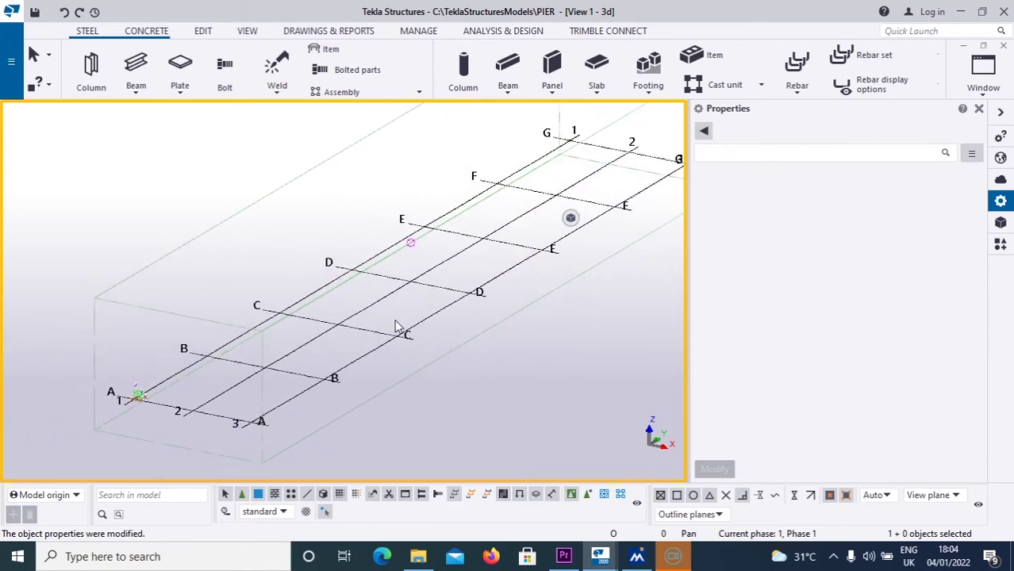
pyautogui.scroll(3, 358, 332)
pyautogui.scroll(-2, 381, 329)
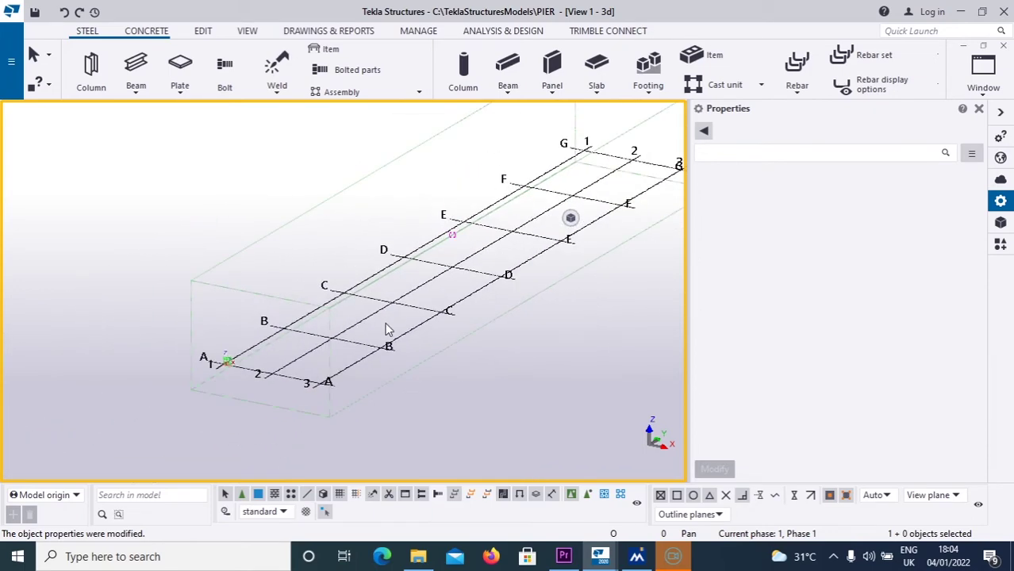
pyautogui.scroll(2, 405, 326)
pyautogui.scroll(-3, 380, 315)
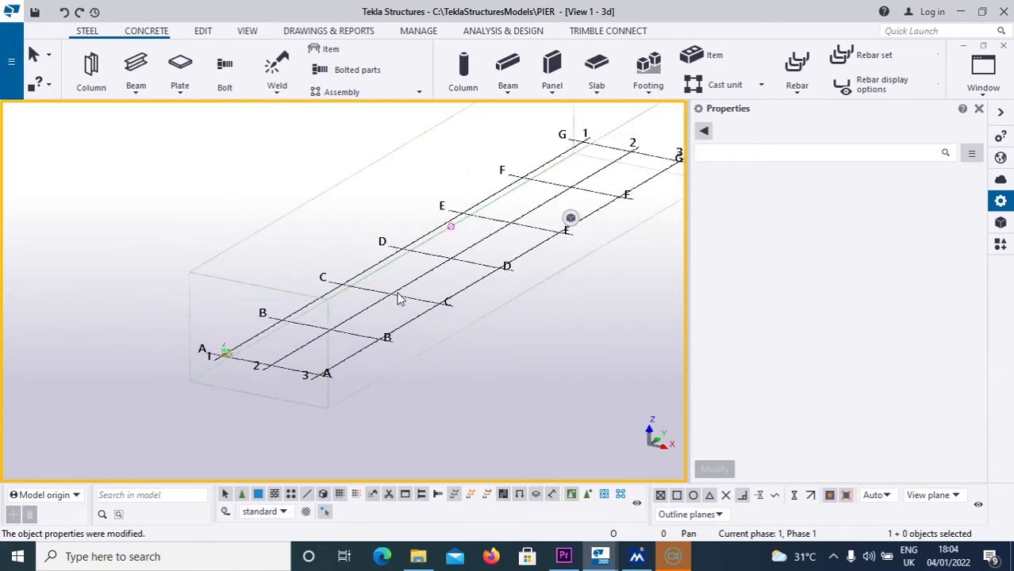
pyautogui.scroll(3, 438, 262)
pyautogui.scroll(1, 433, 258)
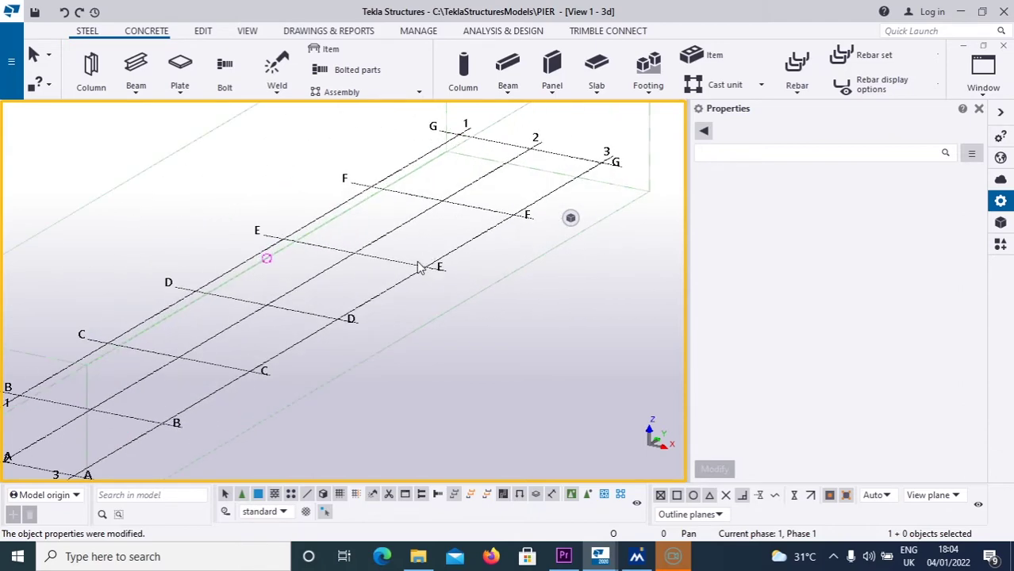
pyautogui.scroll(-3, 419, 266)
pyautogui.scroll(1, 492, 268)
pyautogui.scroll(4, 369, 261)
pyautogui.scroll(3, 361, 306)
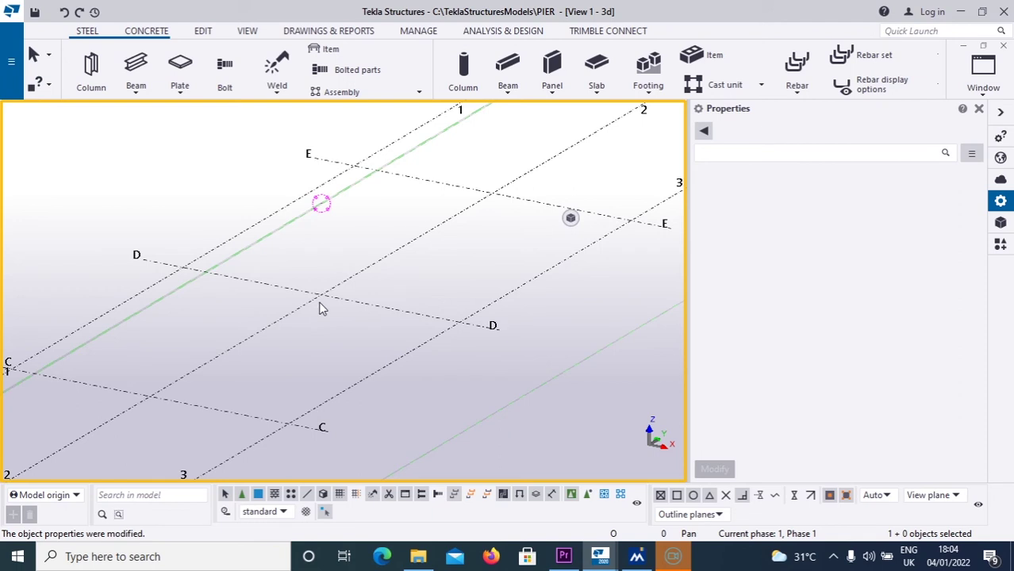
pyautogui.scroll(-3, 321, 281)
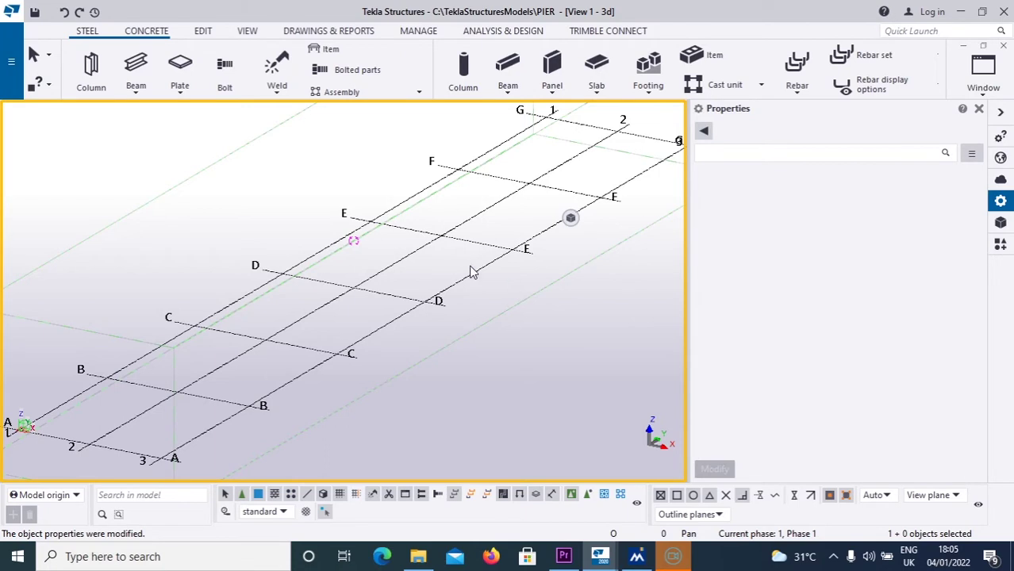
pyautogui.scroll(-2, 417, 293)
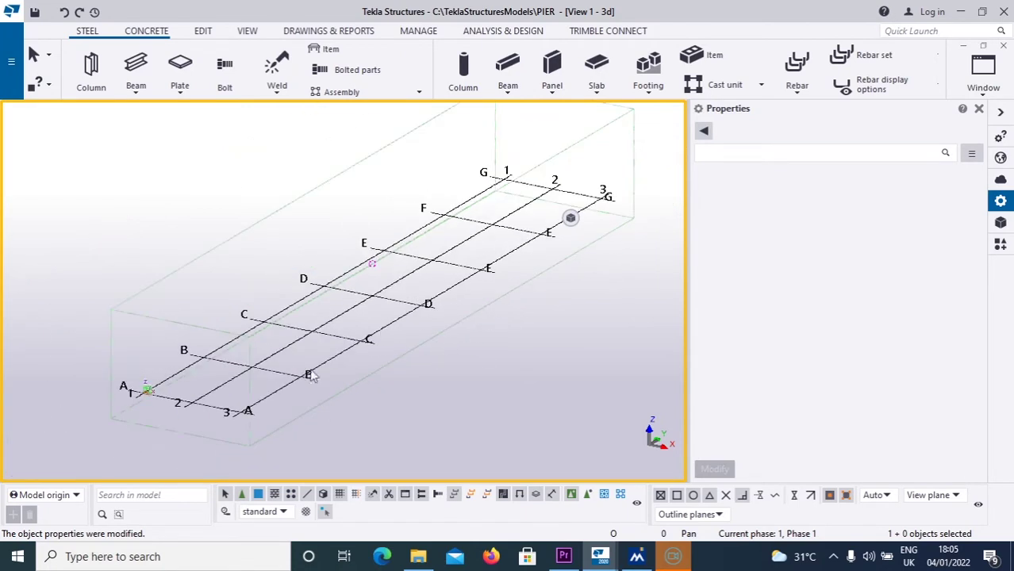
pyautogui.click(571, 218)
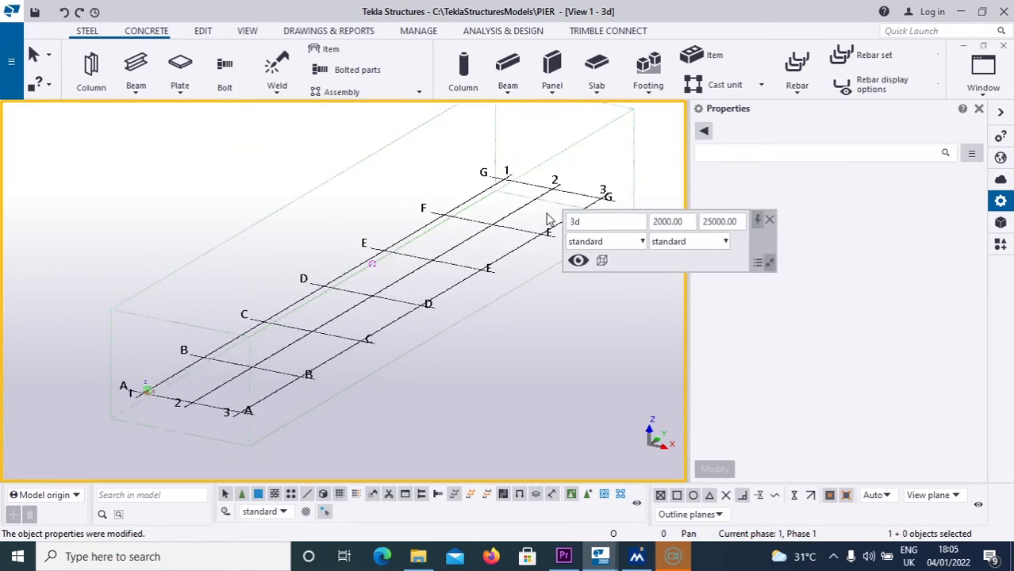
pyautogui.click(768, 219)
# Step: Create all views along the rectangular grid's lines, with the prefix PLAN for XY and GRID for ZY and XZ
pyautogui.scroll(2, 399, 327)
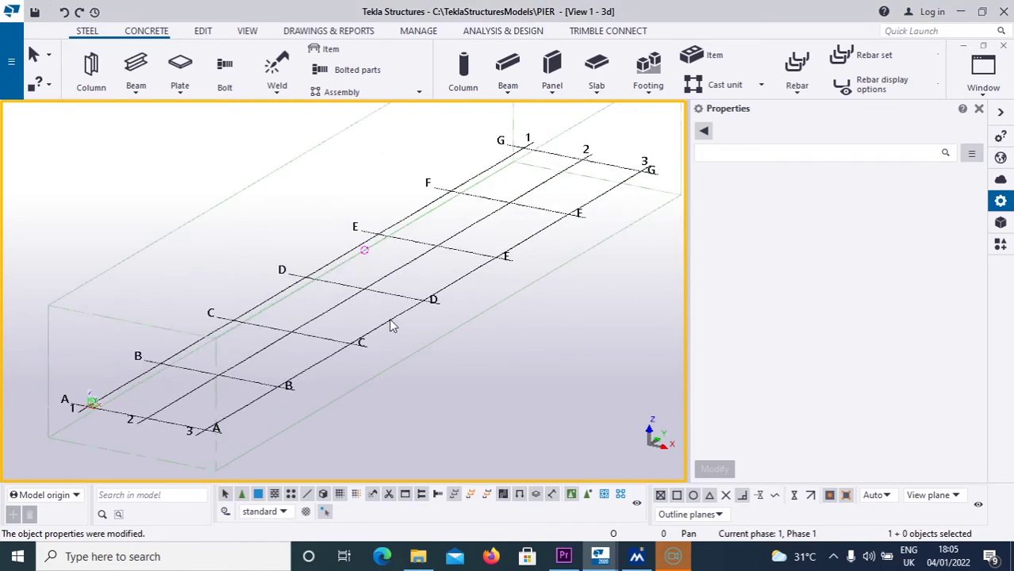
pyautogui.click(390, 325)
pyautogui.rightClick(390, 325)
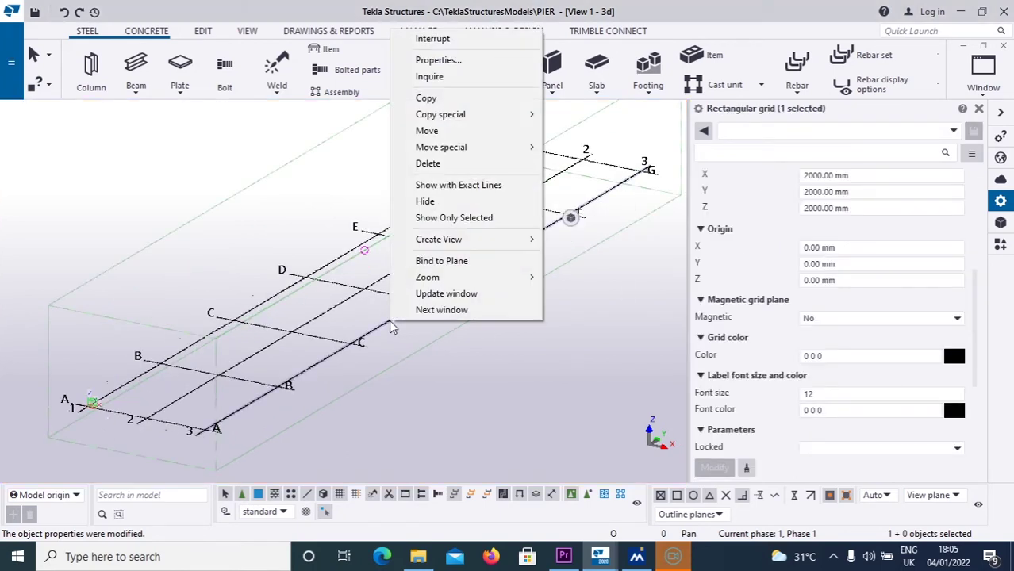
pyautogui.moveTo(430, 248)
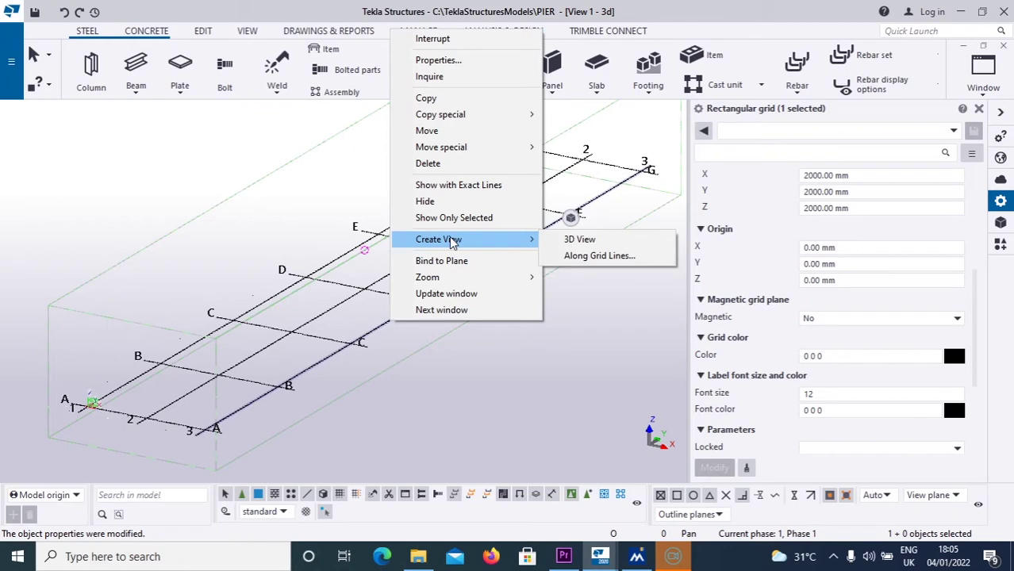
pyautogui.click(597, 255)
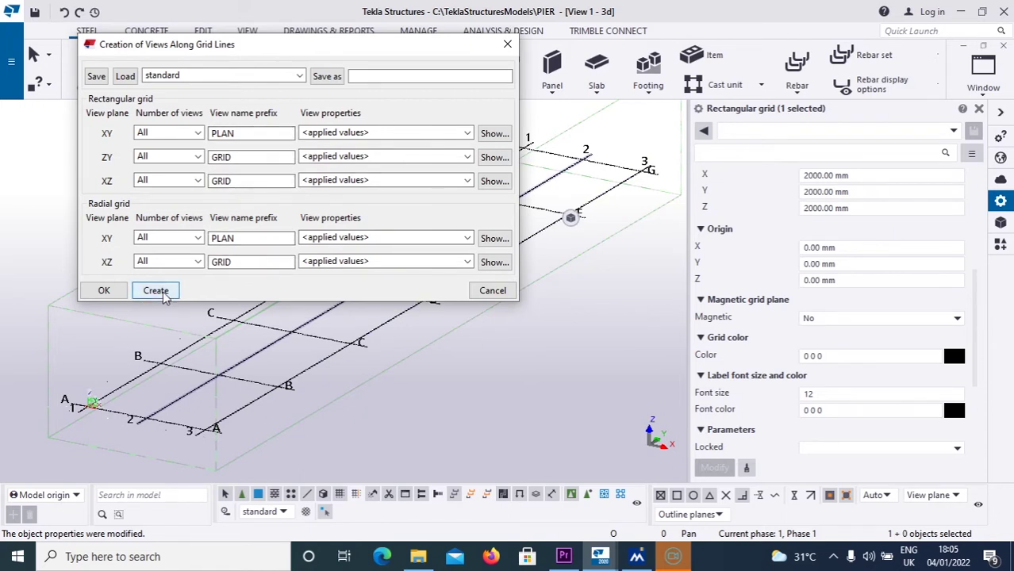
pyautogui.click(158, 292)
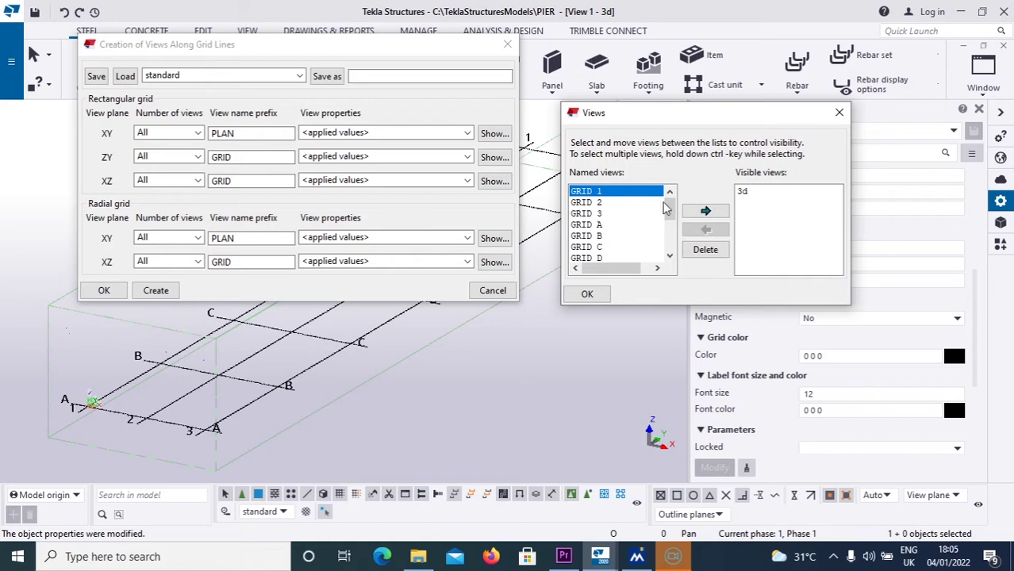
# Step: Add the named views GRID 1, GRID A and PLAN +6400+7900+8500 to the visible views
pyautogui.click(707, 213)
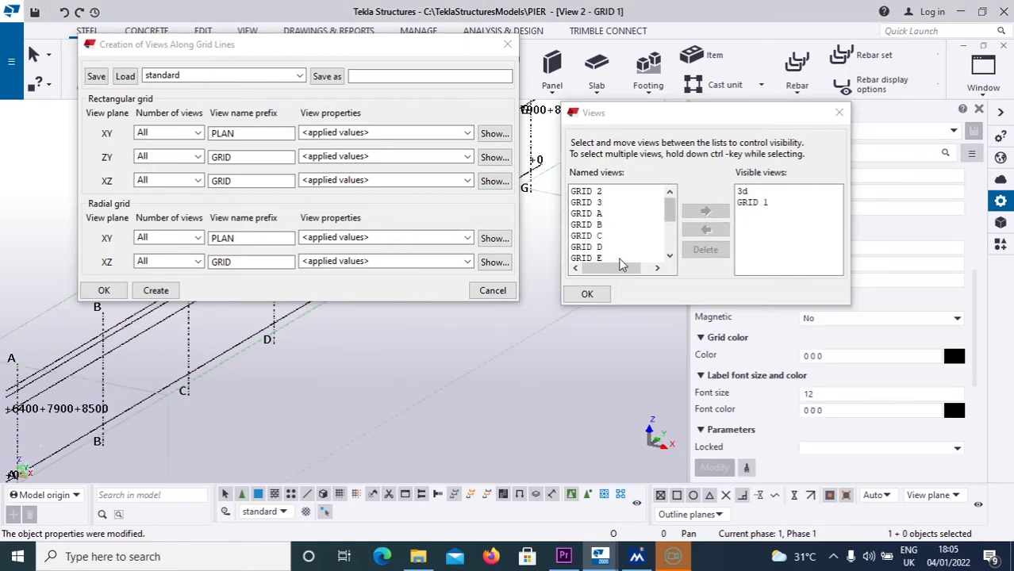
pyautogui.click(600, 220)
pyautogui.click(706, 212)
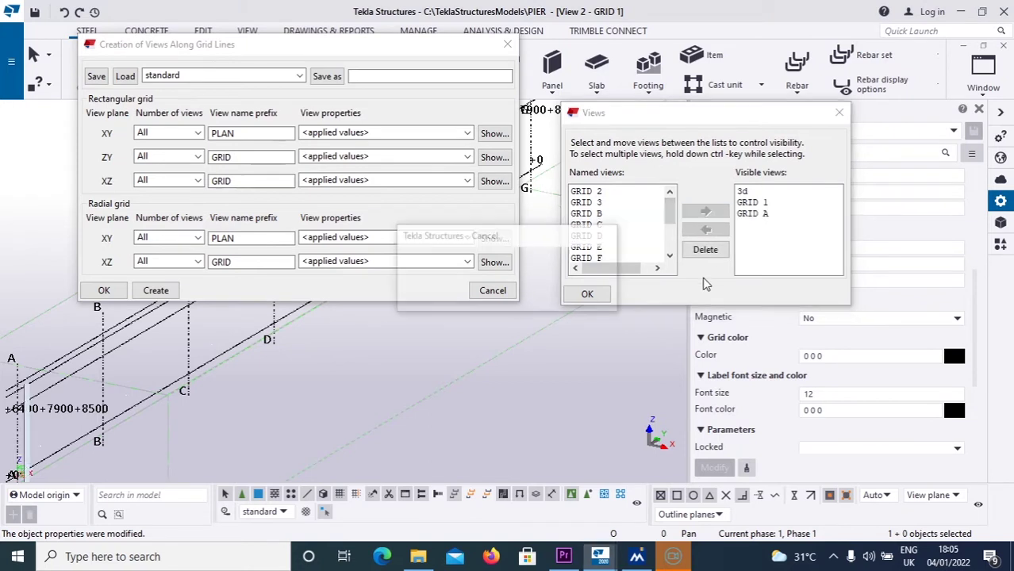
pyautogui.moveTo(670, 211); pyautogui.dragTo(671, 255)
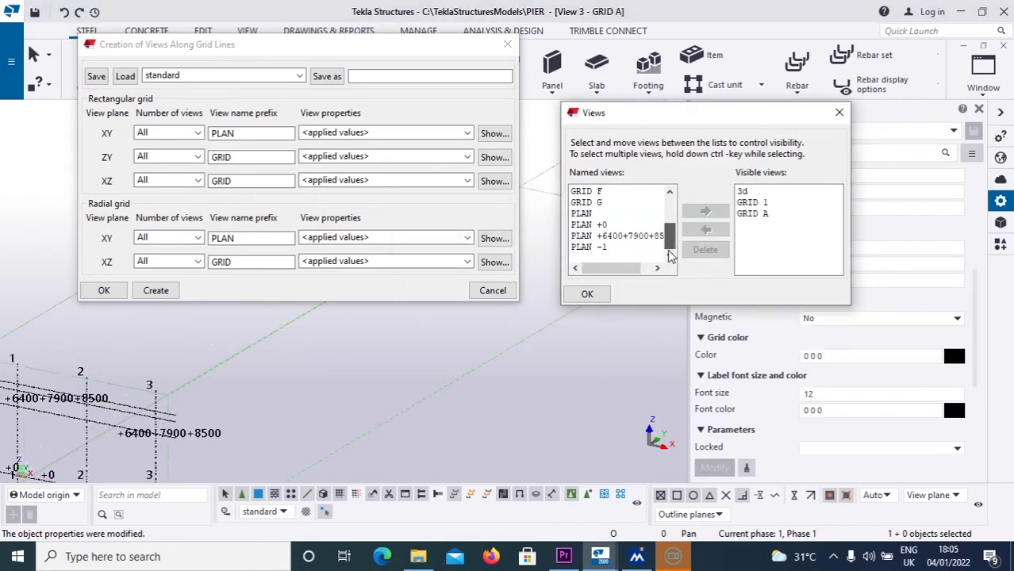
pyautogui.click(616, 236)
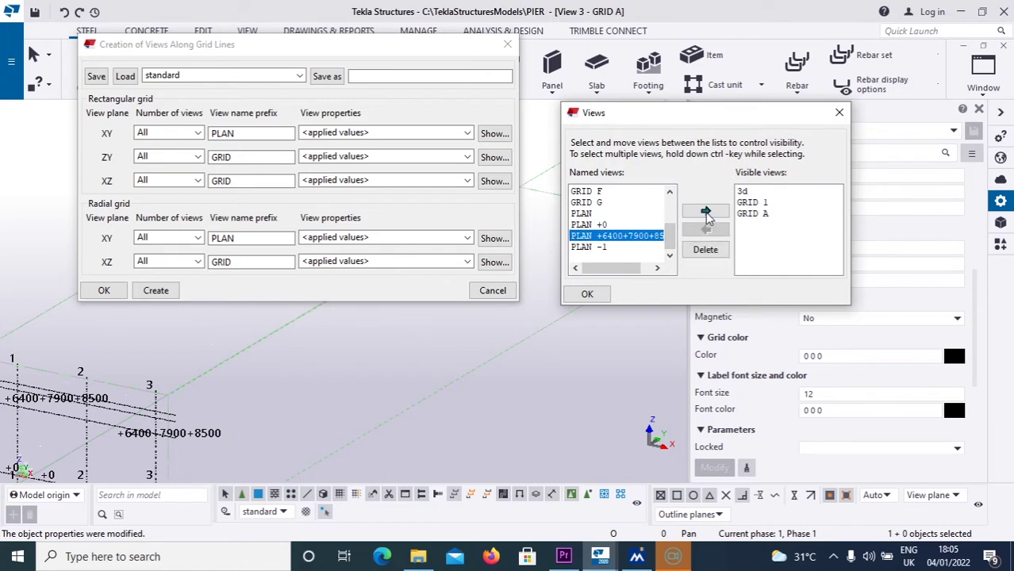
pyautogui.click(706, 213)
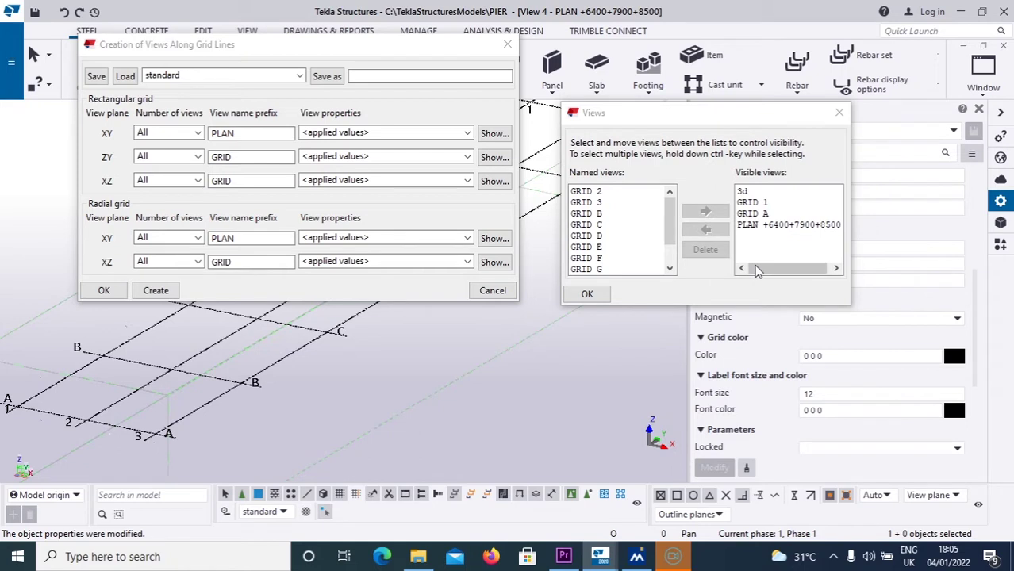
pyautogui.keyDown('ctrl'); pyautogui.moveTo(221, 416); pyautogui.dragTo(413, 414, button='middle'); pyautogui.keyUp('ctrl')
pyautogui.scroll(4, 413, 413)
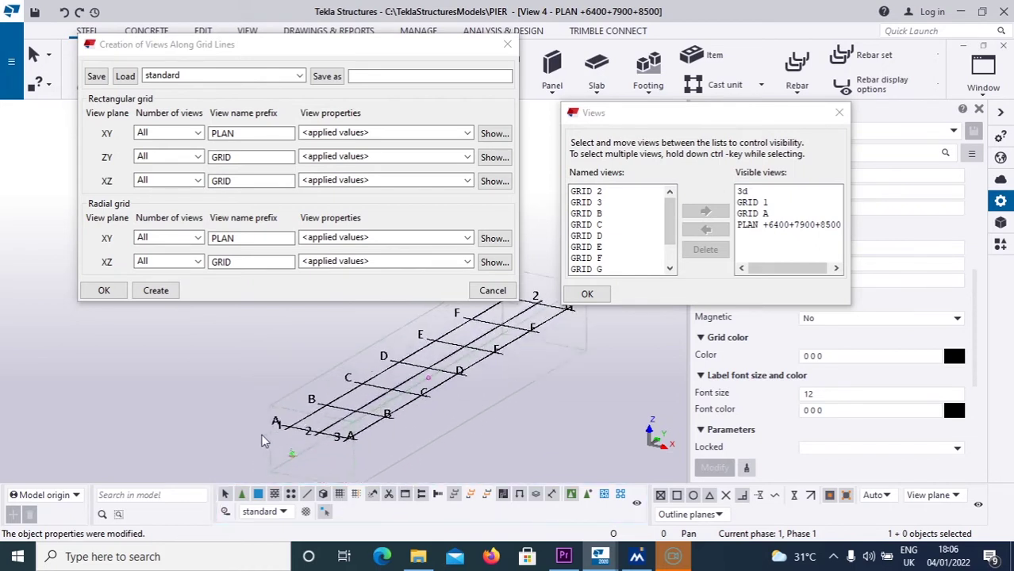
# Step: Accept the visible views selection and close the dialog for creating views along grid lines
pyautogui.scroll(-3, 328, 441)
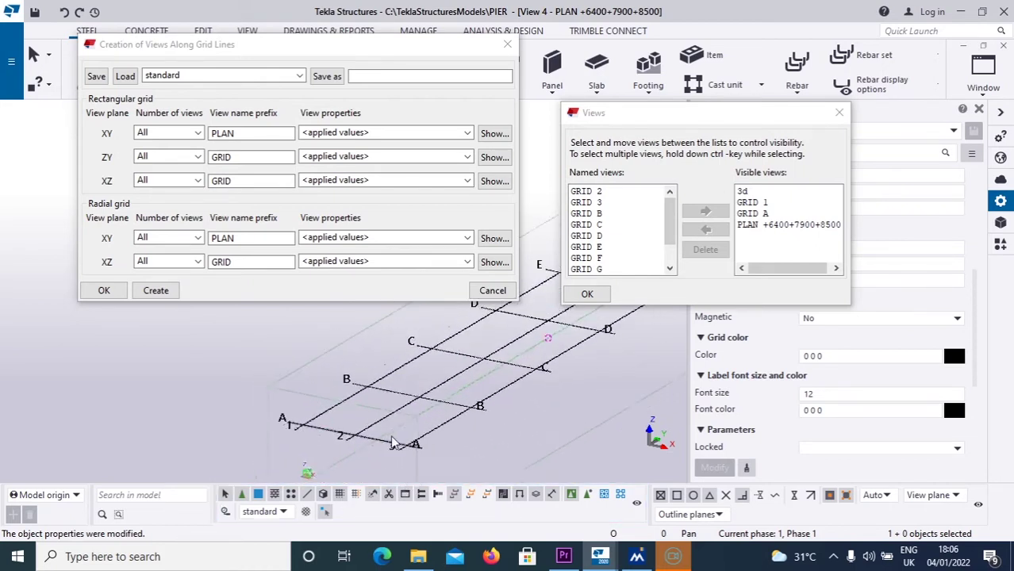
pyautogui.scroll(-2, 268, 418)
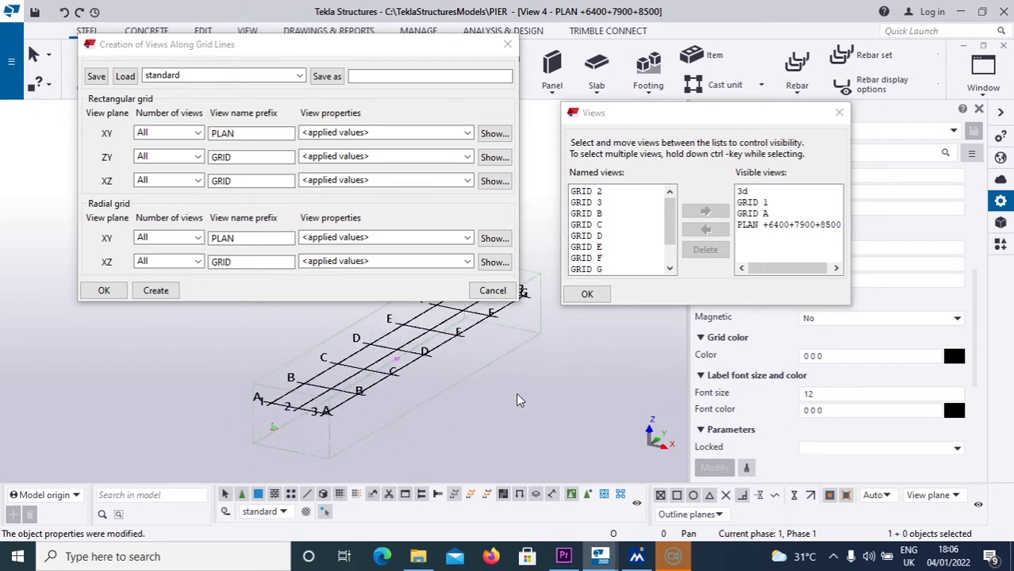
pyautogui.click(585, 295)
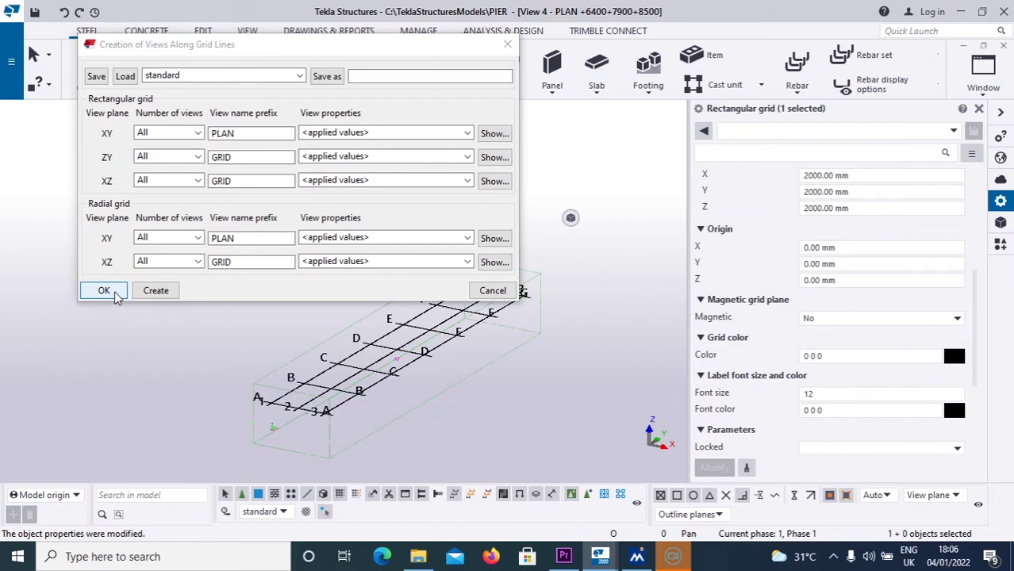
pyautogui.click(104, 291)
# Step: Switch from the PLAN +6400+7900+8500 view to the 3d view
pyautogui.scroll(-1, 433, 291)
pyautogui.scroll(3, 434, 291)
pyautogui.scroll(-3, 433, 290)
pyautogui.moveTo(434, 290); pyautogui.dragTo(377, 297, button='middle')
pyautogui.scroll(2, 310, 315)
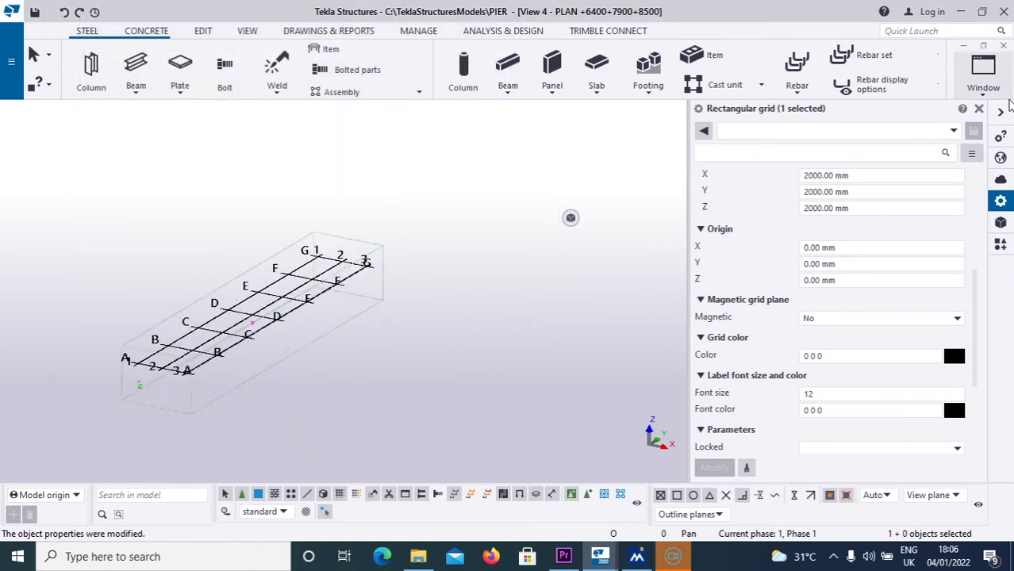
pyautogui.scroll(2, 445, 310)
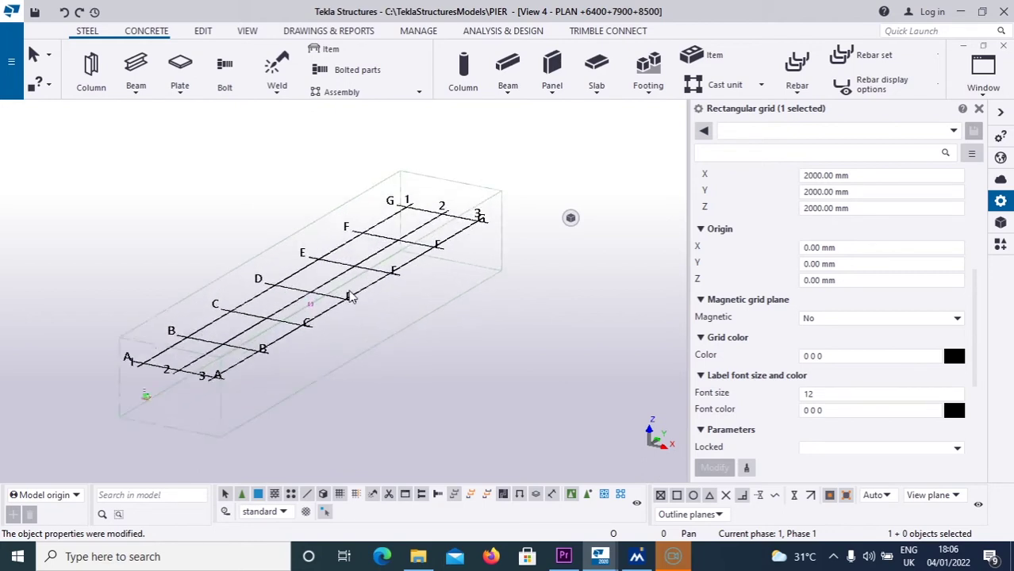
pyautogui.scroll(-1, 443, 296)
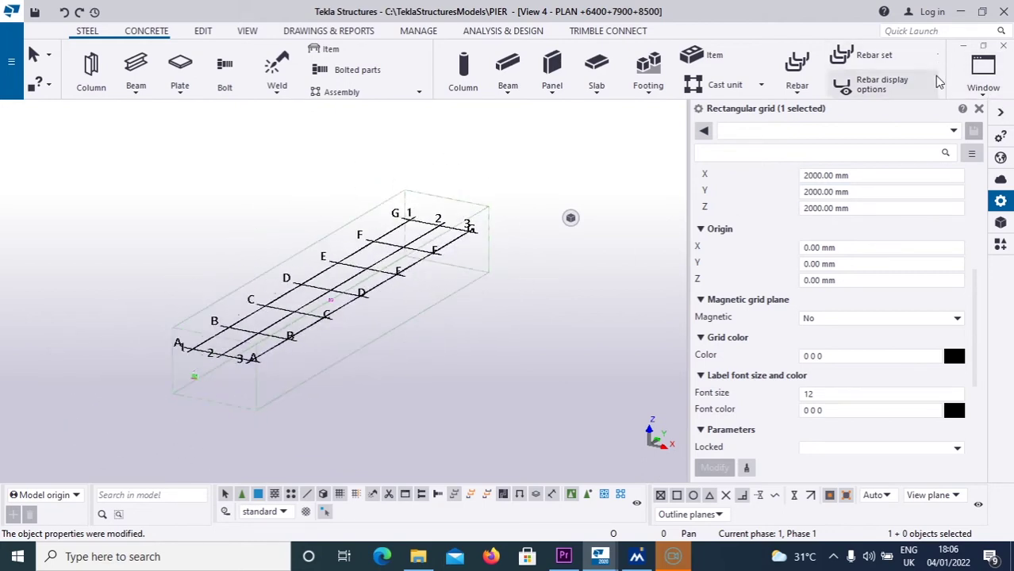
pyautogui.click(987, 96)
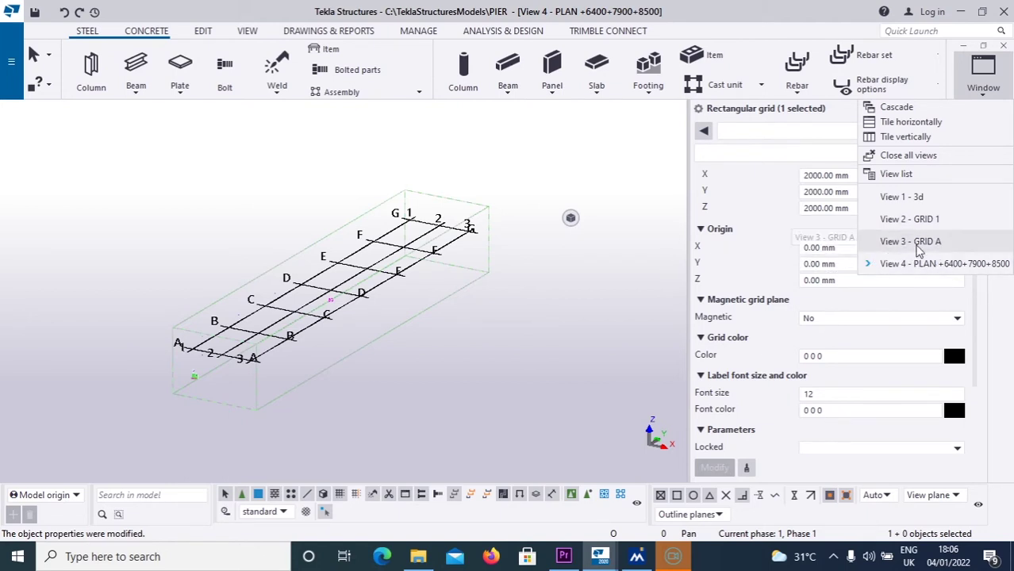
pyautogui.click(920, 198)
# Step: Examine the grid in the 3d view, from the line A intersections along to line G
pyautogui.scroll(-4, 525, 356)
pyautogui.moveTo(525, 356); pyautogui.dragTo(597, 317, button='middle')
pyautogui.scroll(5, 401, 353)
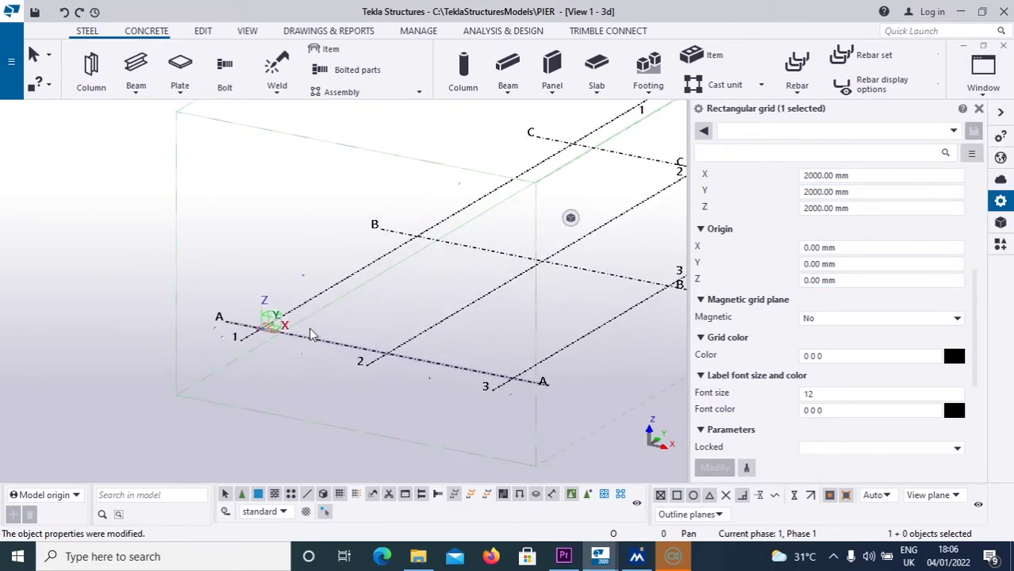
pyautogui.scroll(3, 400, 353)
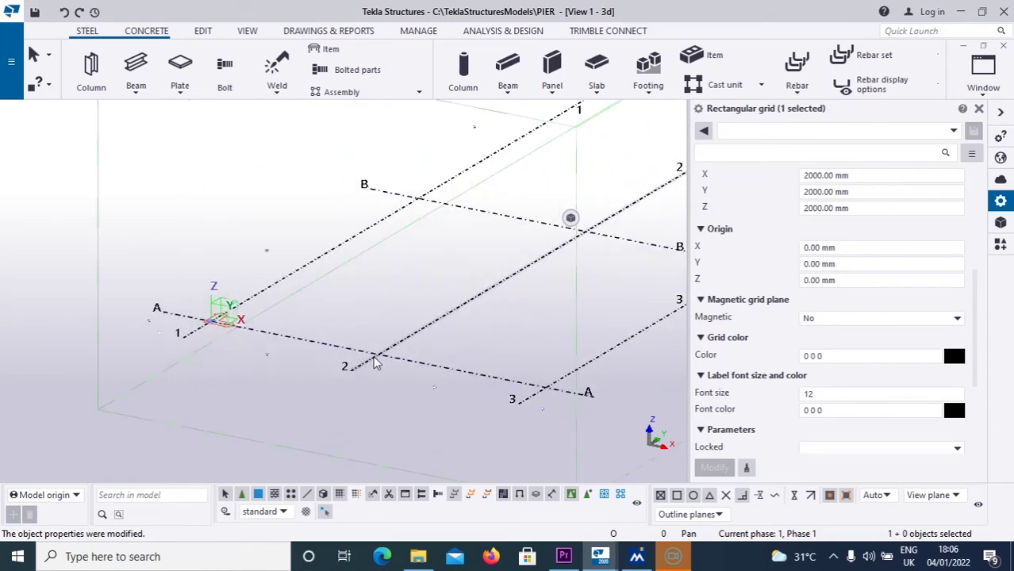
pyautogui.scroll(-1, 397, 334)
pyautogui.scroll(-6, 401, 335)
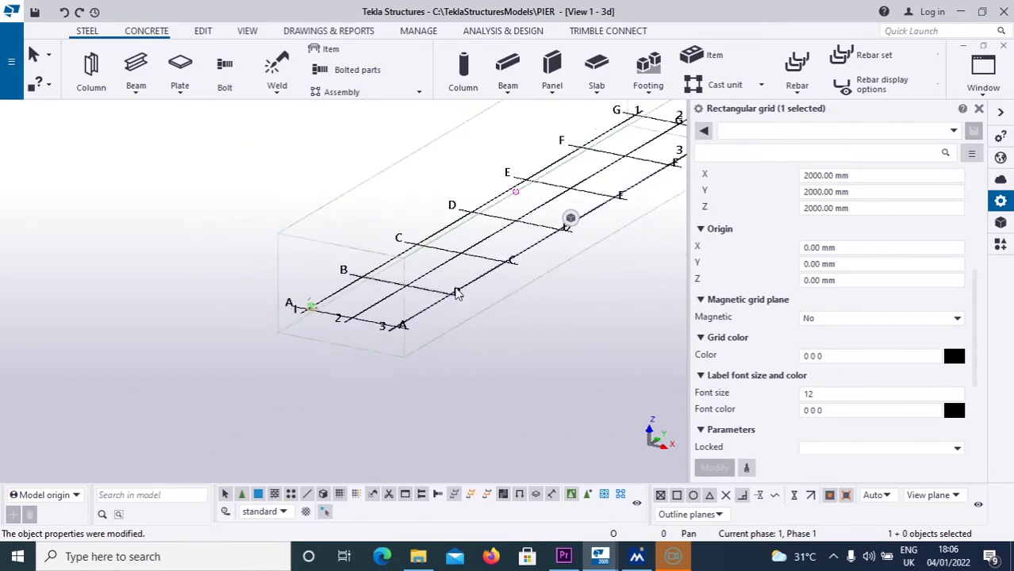
pyautogui.scroll(3, 497, 279)
pyautogui.scroll(-4, 492, 278)
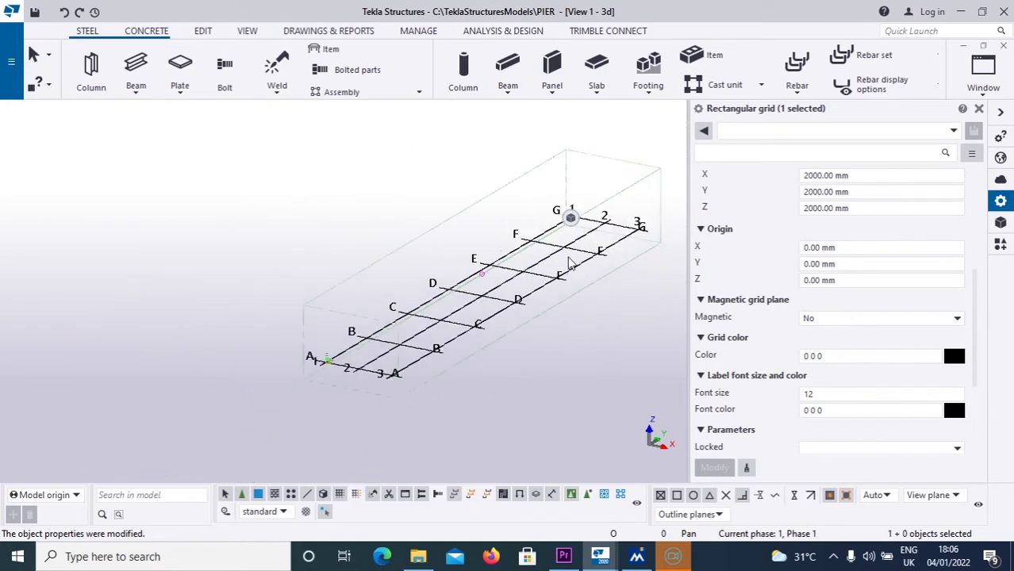
pyautogui.moveTo(536, 227); pyautogui.dragTo(443, 228, button='middle')
pyautogui.scroll(3, 365, 316)
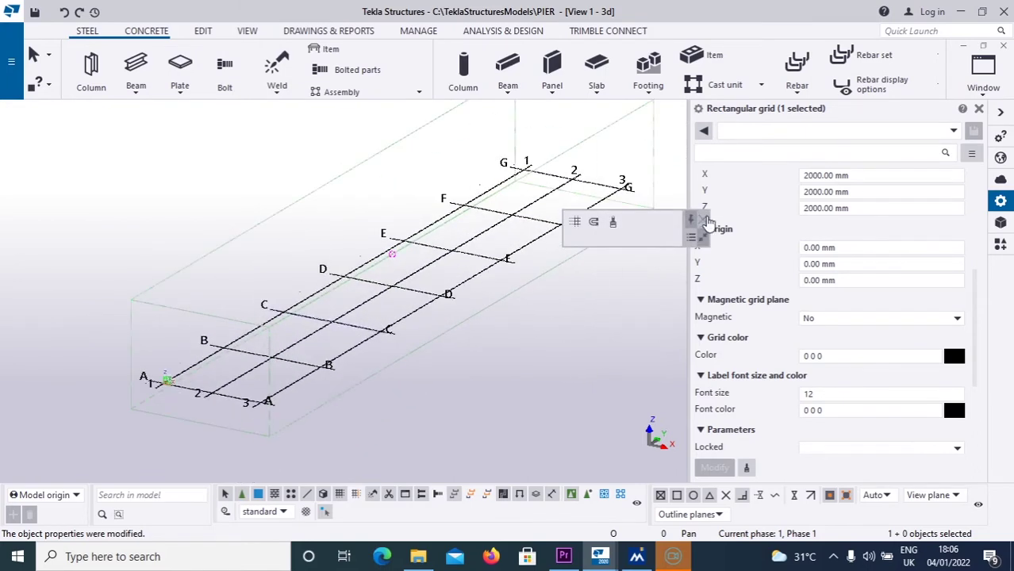
pyautogui.scroll(-3, 487, 274)
pyautogui.scroll(3, 359, 372)
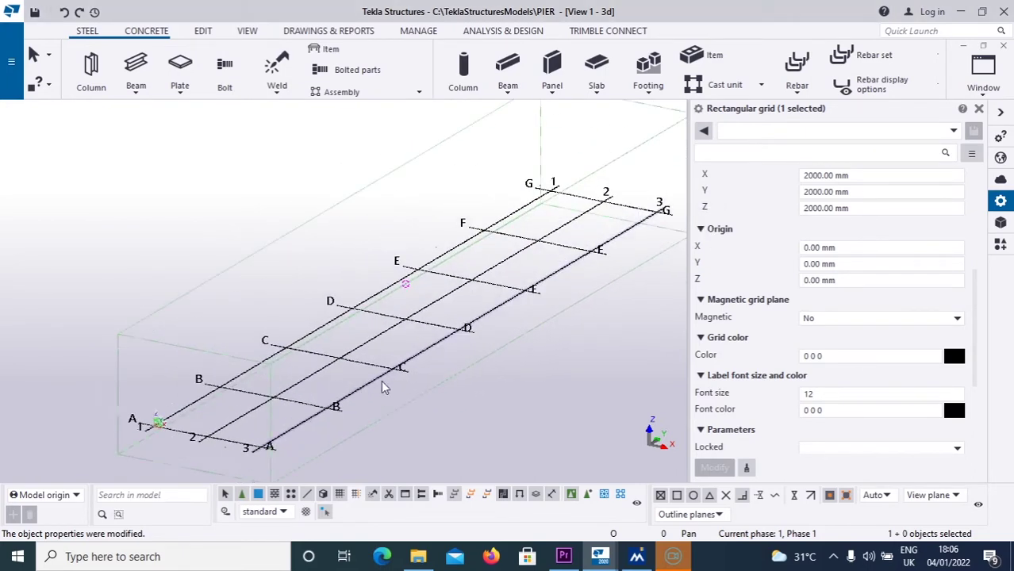
# Step: Place a concrete column at the intersection of grid lines A and 2, and end the command
pyautogui.click(146, 32)
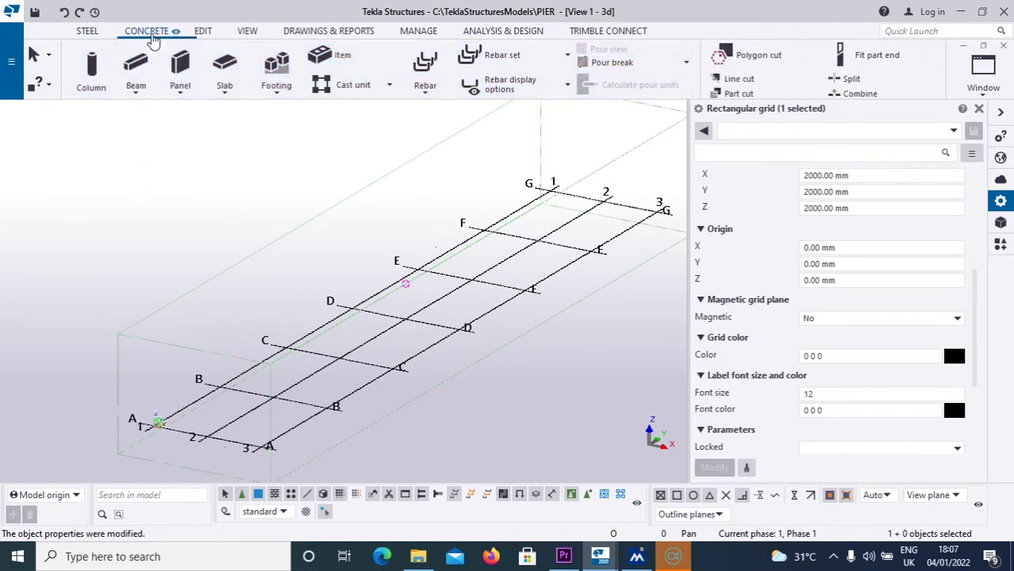
pyautogui.click(93, 73)
pyautogui.scroll(4, 209, 447)
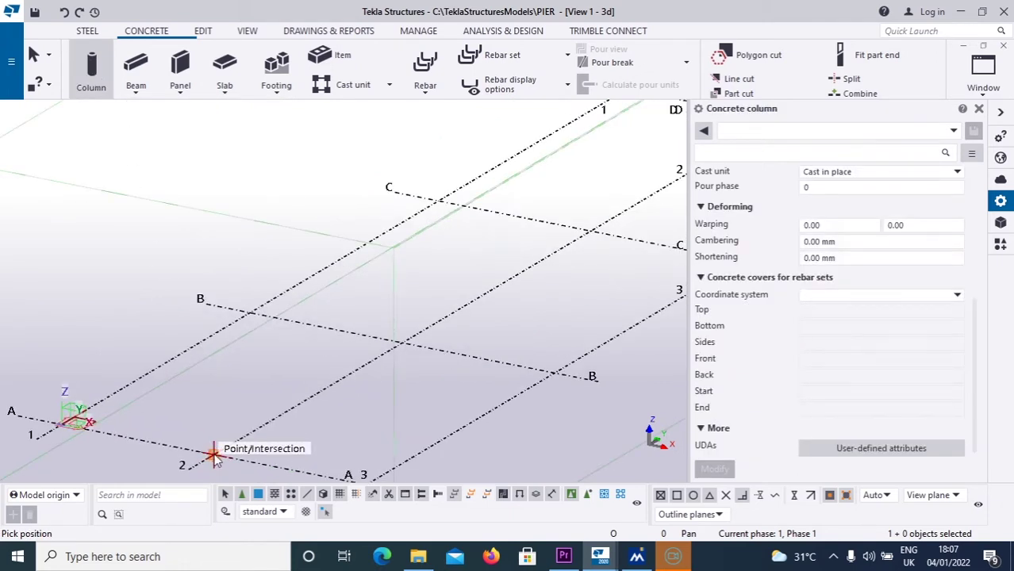
pyautogui.click(213, 454)
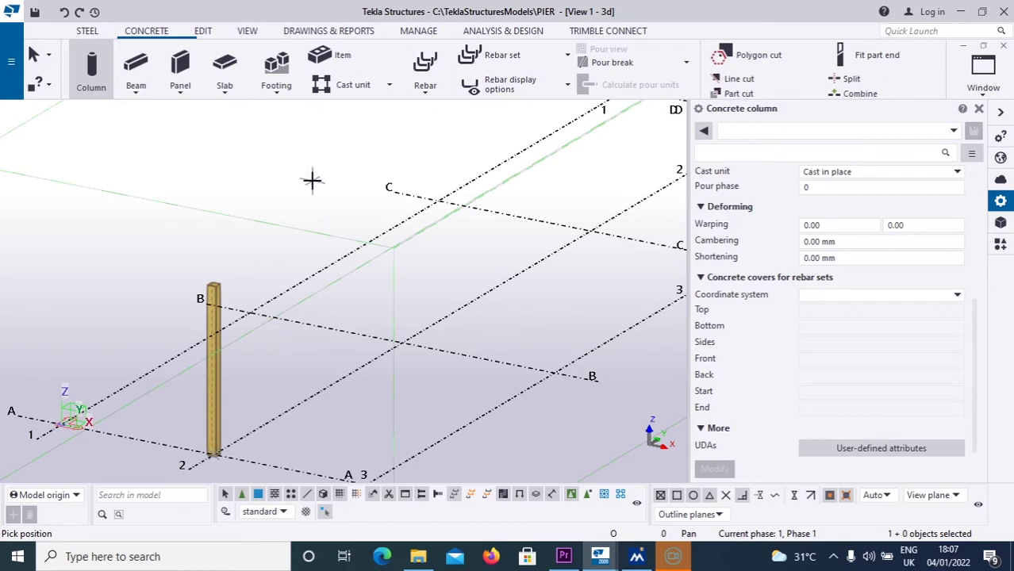
pyautogui.rightClick(297, 146)
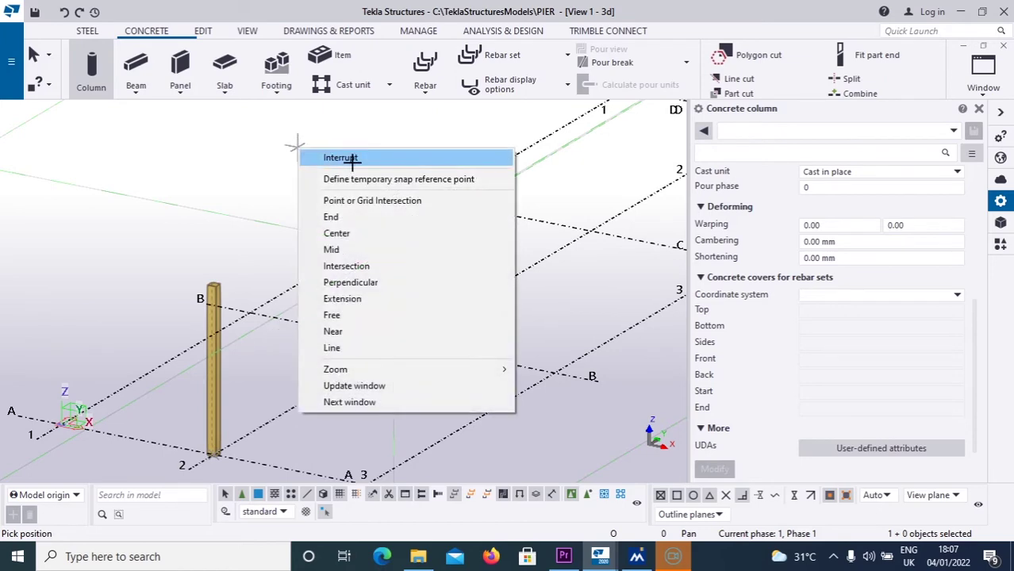
pyautogui.click(349, 156)
# Step: Examine the new concrete column and its placement on the grid in the 3d view
pyautogui.scroll(-3, 324, 249)
pyautogui.scroll(6, 324, 249)
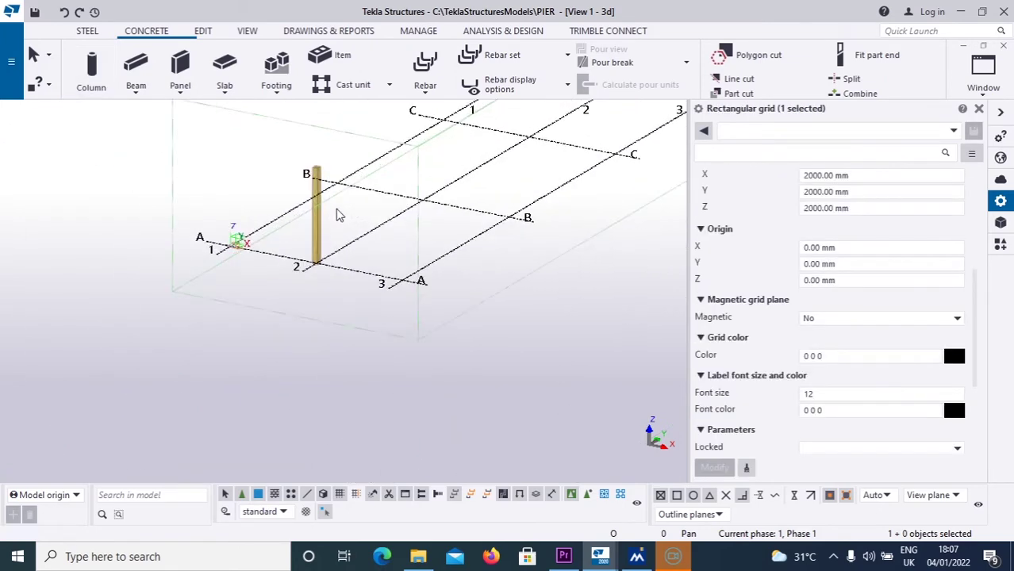
pyautogui.scroll(-4, 321, 166)
pyautogui.scroll(6, 358, 163)
pyautogui.scroll(-2, 401, 201)
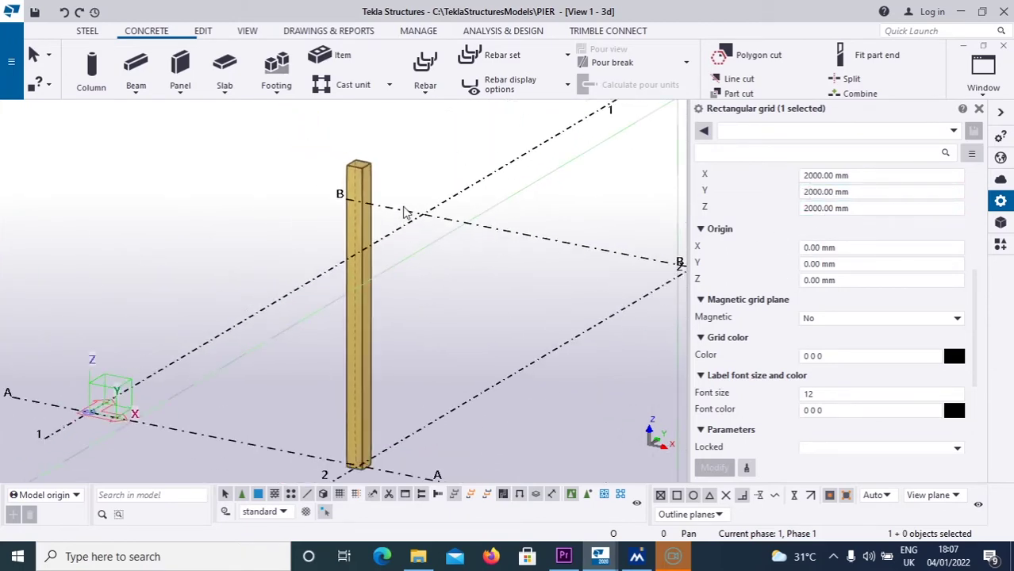
pyautogui.scroll(3, 400, 202)
pyautogui.scroll(-3, 575, 245)
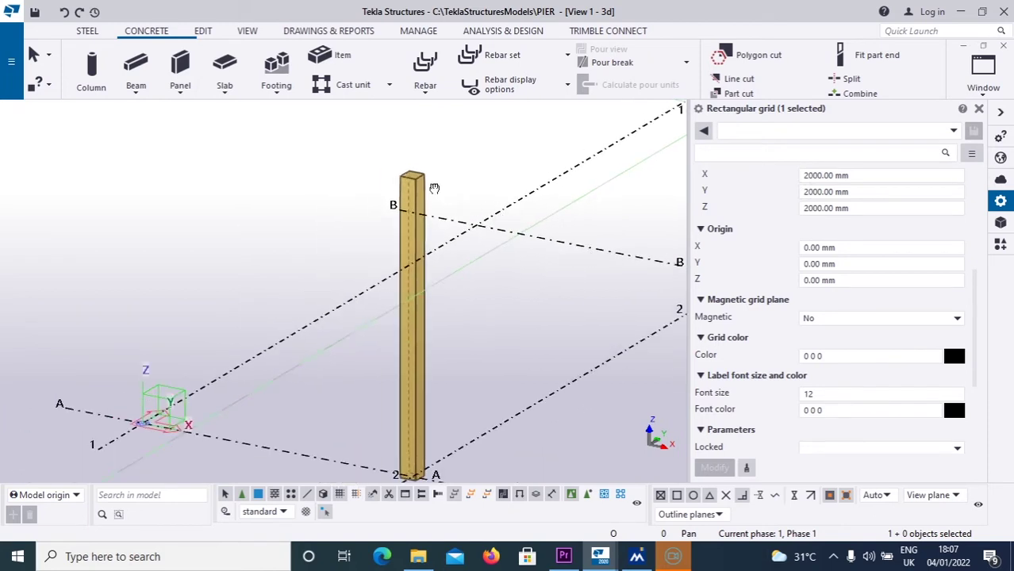
pyautogui.moveTo(434, 188); pyautogui.dragTo(380, 184, button='middle')
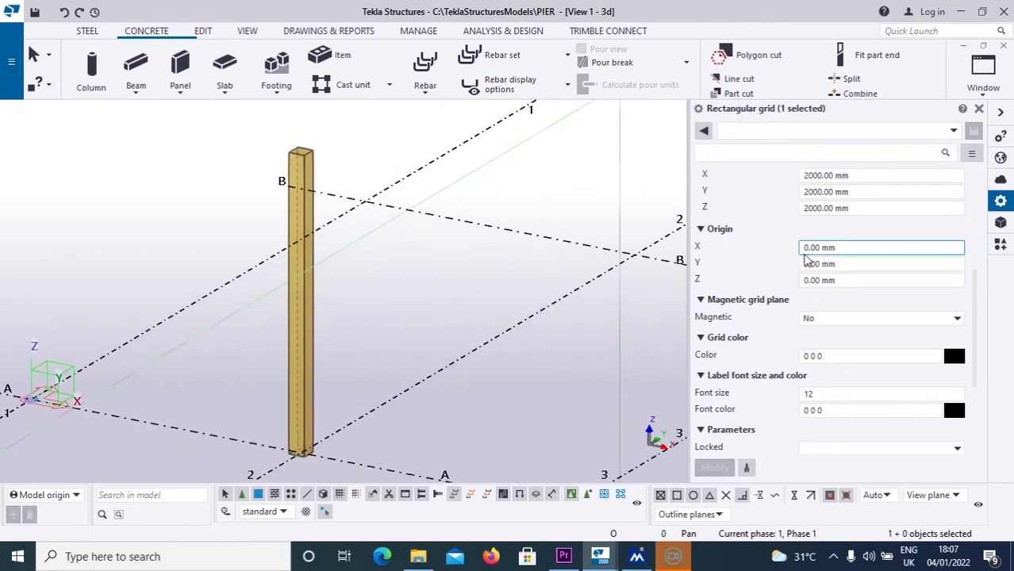
# Step: Select the concrete column at A-2, dismiss its contextual toolbar and bring up its general and position properties
pyautogui.click(307, 165)
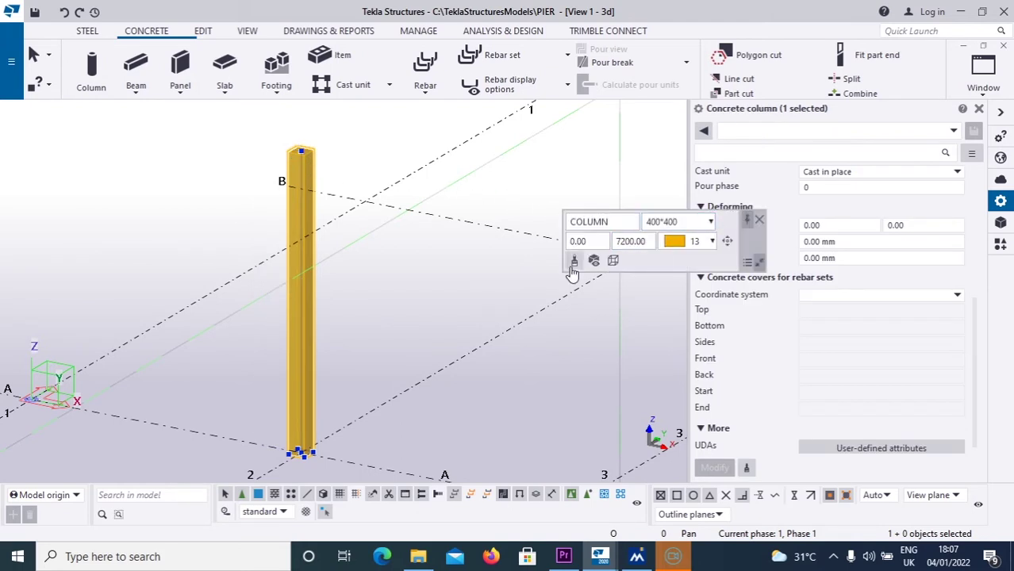
pyautogui.click(759, 219)
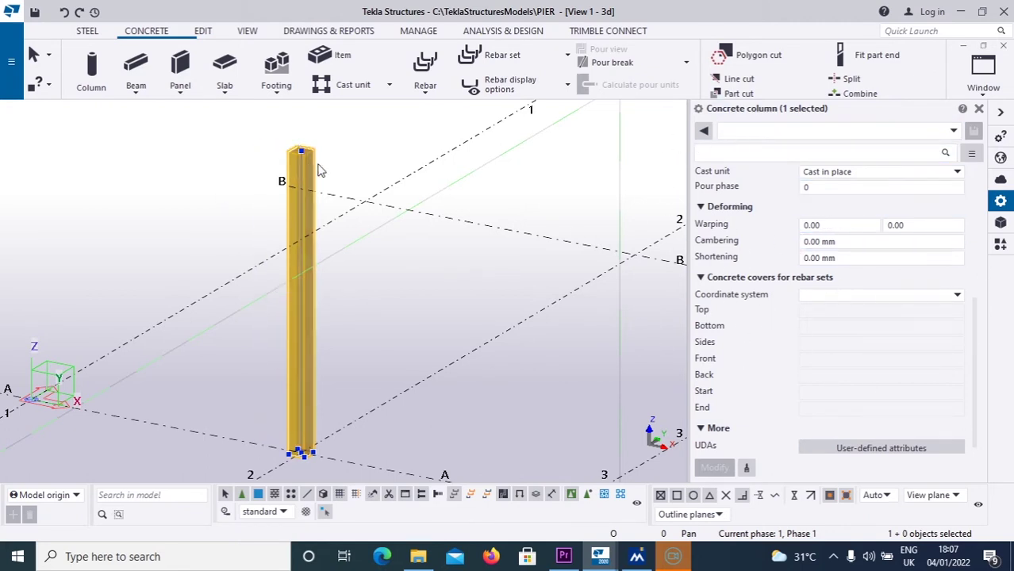
pyautogui.scroll(5, 796, 203)
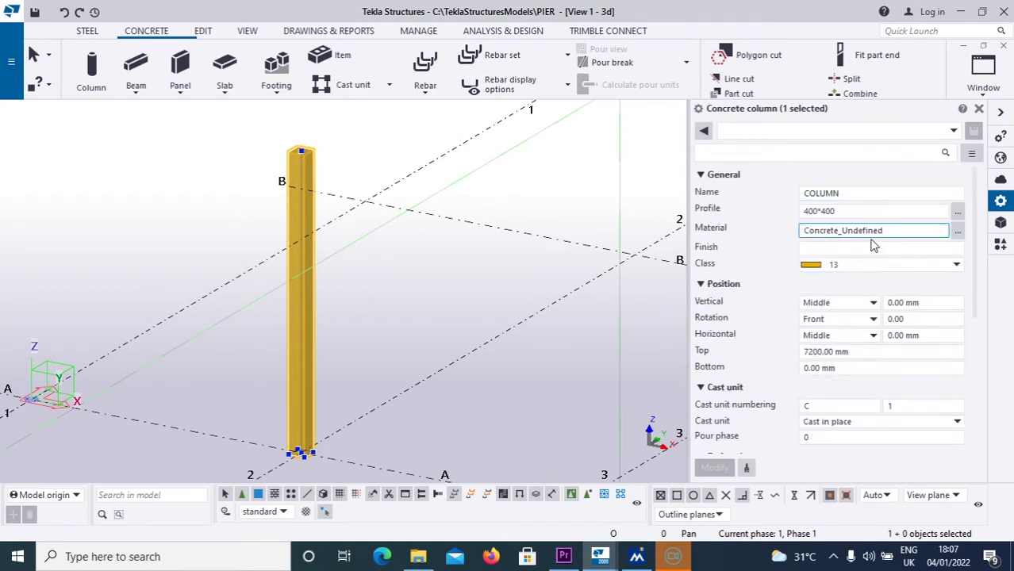
pyautogui.click(833, 212)
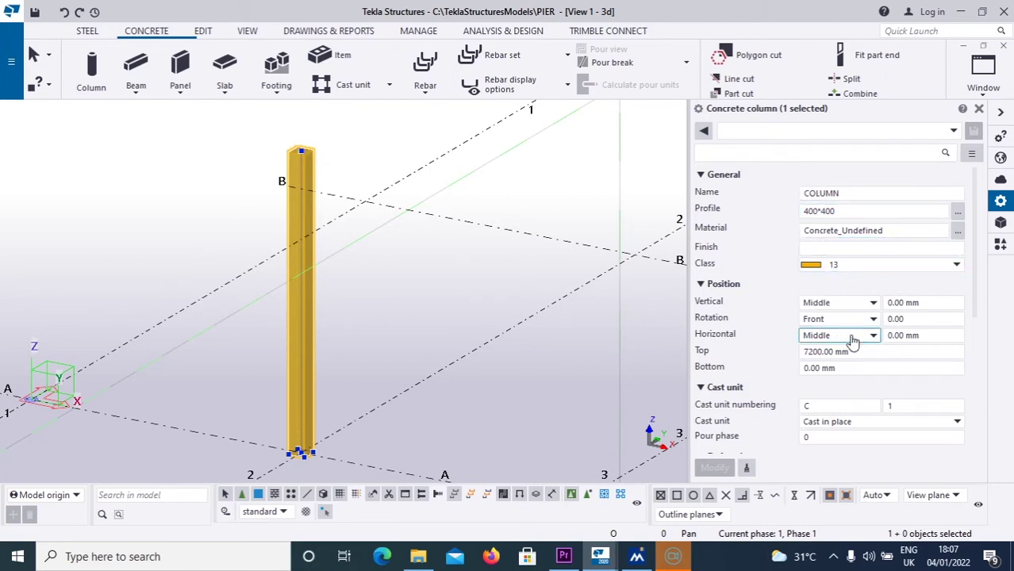
# Step: Examine the column's base on the grid intersection together with its profile, position, and top and bottom level properties
pyautogui.scroll(2, 304, 460)
pyautogui.scroll(4, 305, 454)
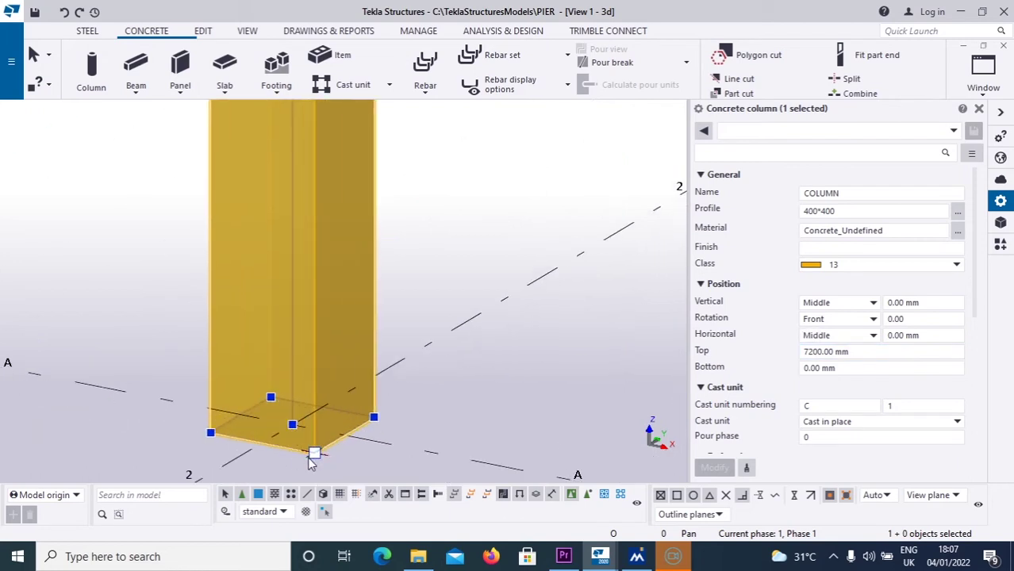
pyautogui.scroll(-6, 589, 396)
pyautogui.moveTo(589, 395); pyautogui.dragTo(400, 409, button='middle')
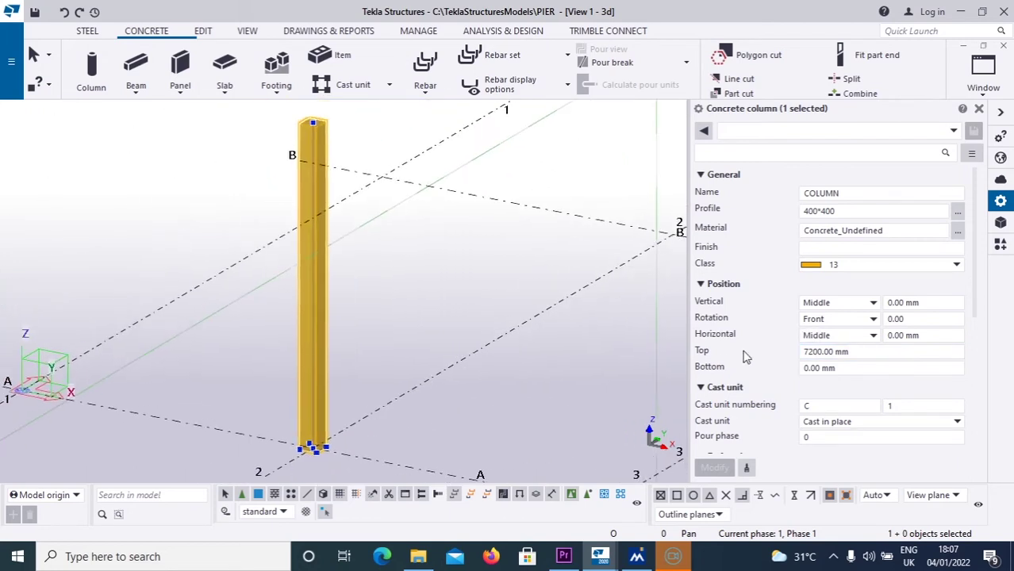
pyautogui.click(831, 352)
pyautogui.scroll(-1, 848, 329)
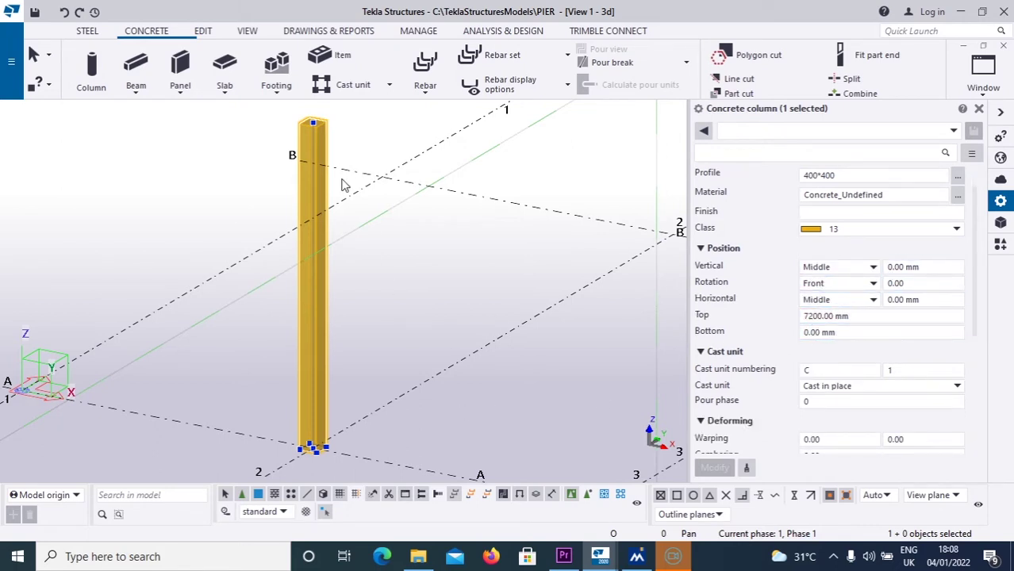
pyautogui.scroll(5, 402, 330)
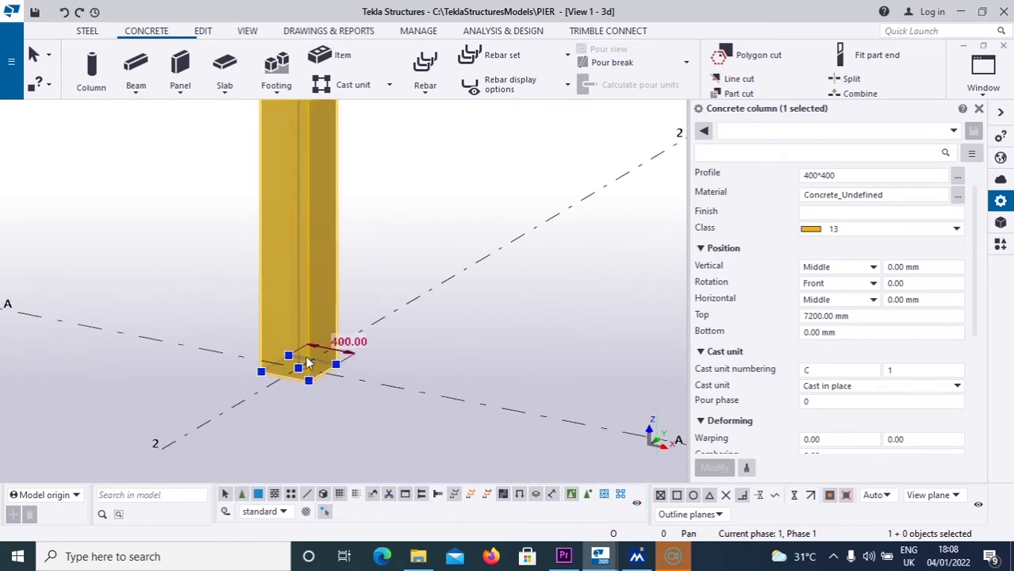
pyautogui.scroll(-5, 402, 330)
pyautogui.scroll(-3, 701, 283)
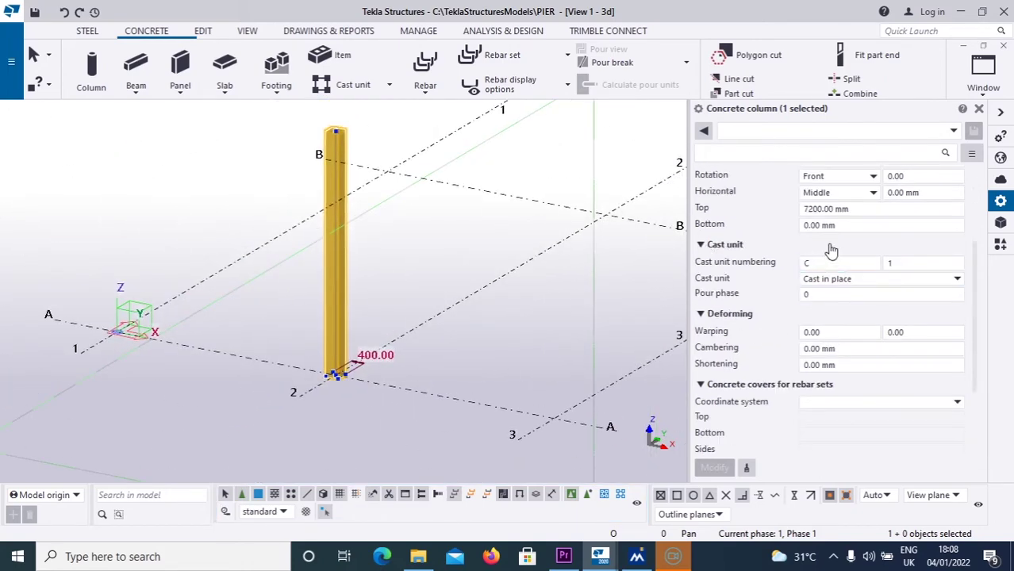
pyautogui.scroll(4, 833, 244)
pyautogui.scroll(3, 367, 131)
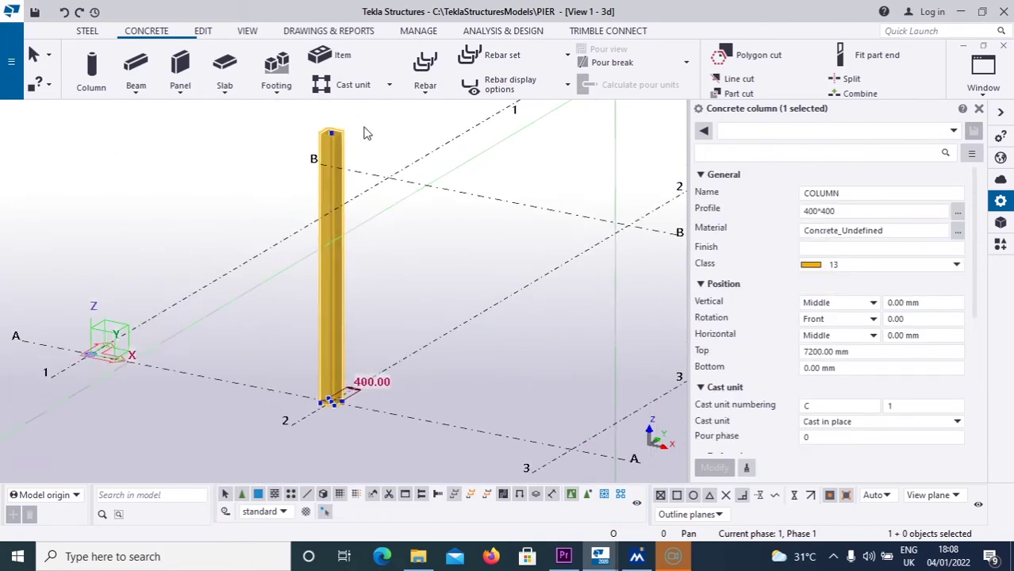
pyautogui.scroll(-2, 365, 197)
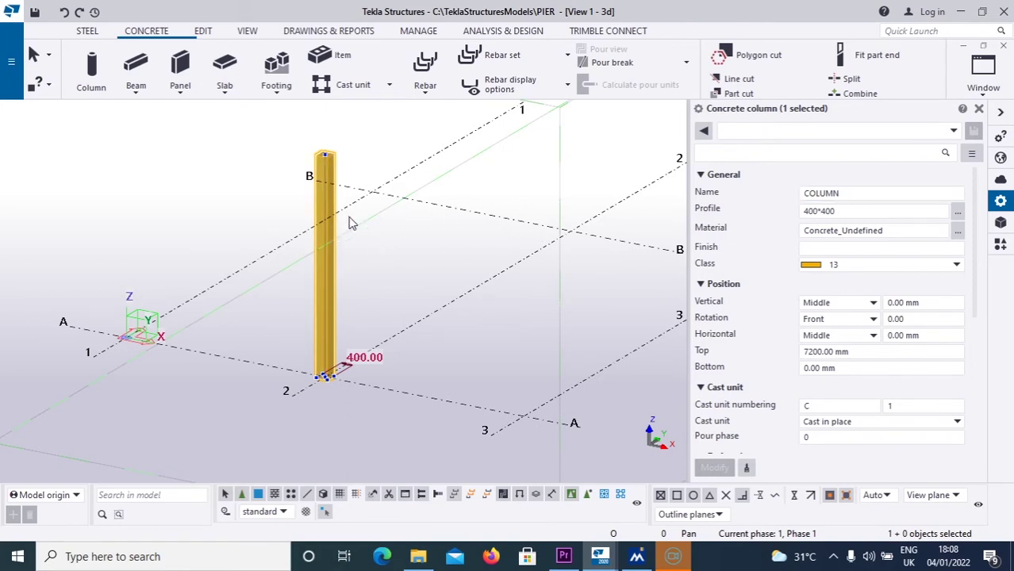
pyautogui.scroll(2, 334, 343)
pyautogui.scroll(3, 334, 344)
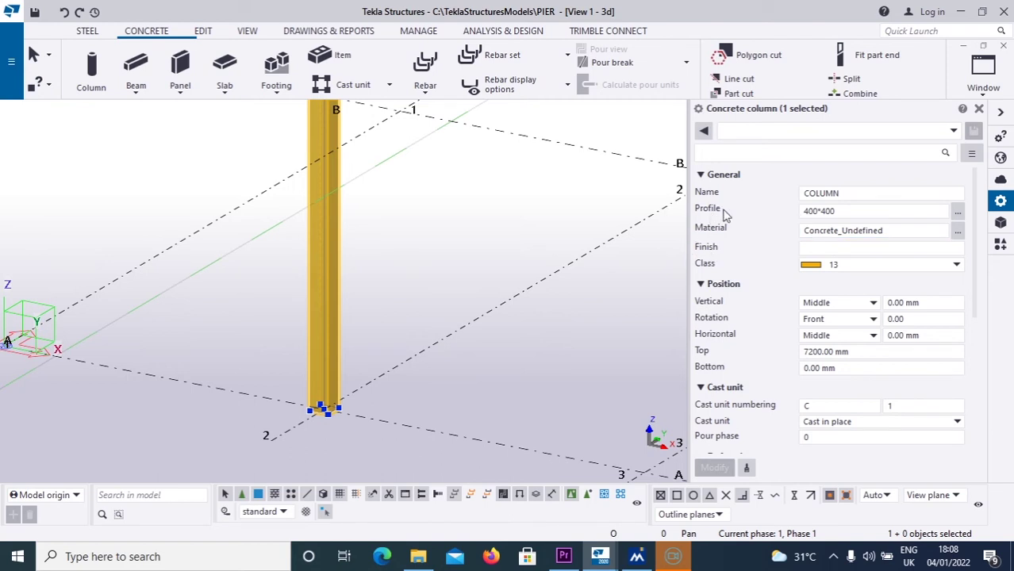
# Step: Choose the solid circular section D from the profile catalog as the selected column's profile
pyautogui.click(957, 216)
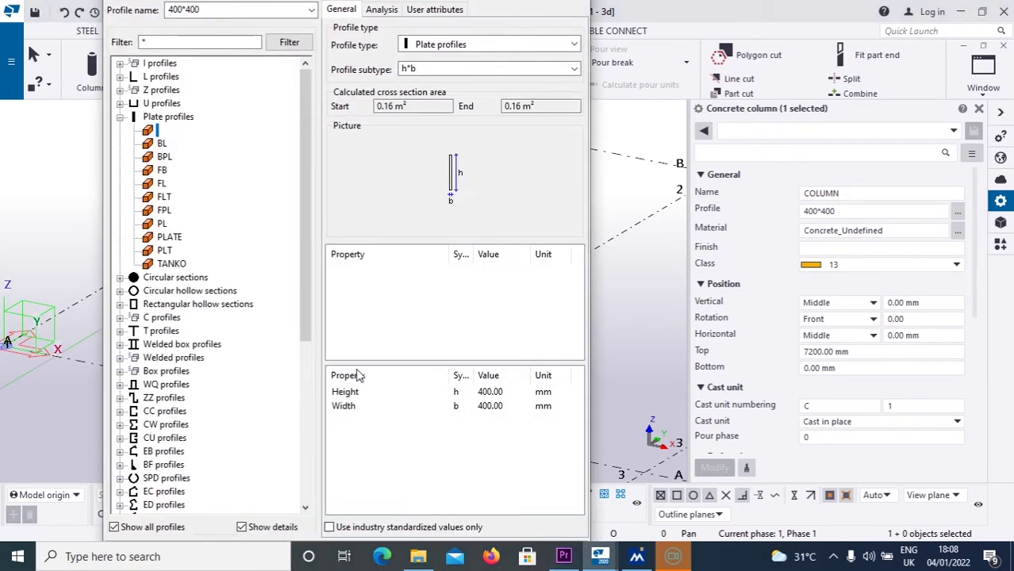
pyautogui.click(181, 279)
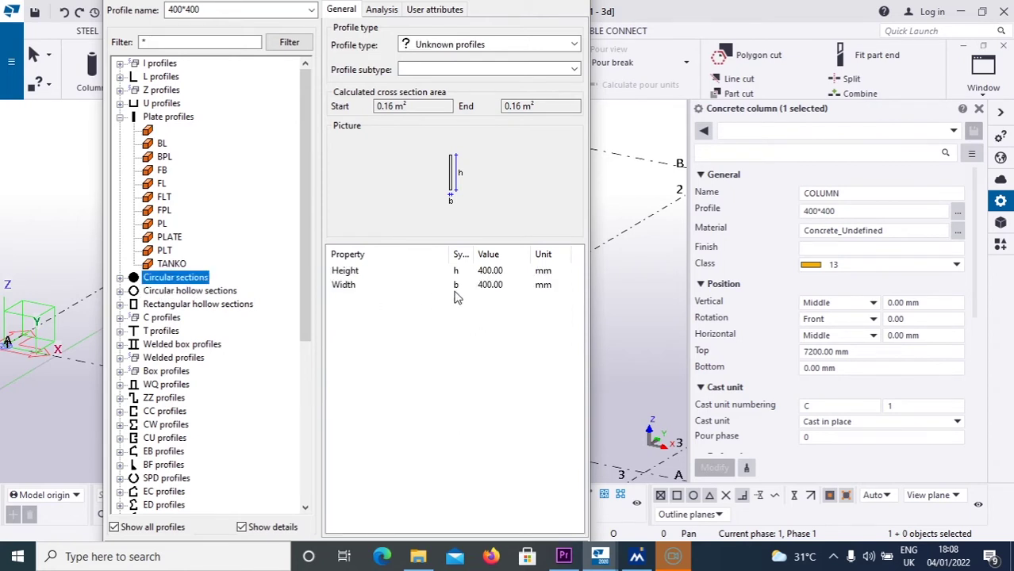
pyautogui.doubleClick(175, 279)
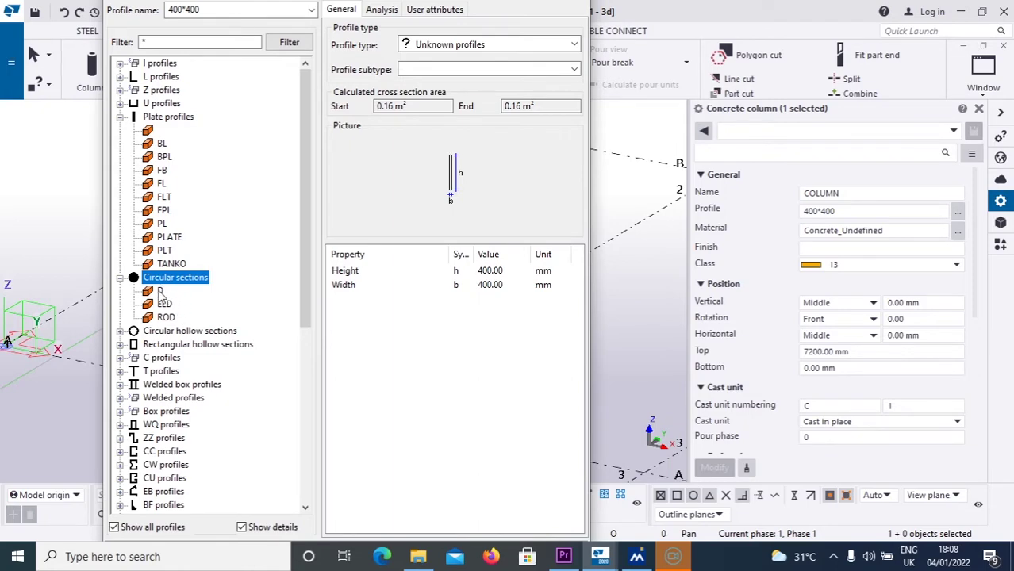
pyautogui.doubleClick(160, 291)
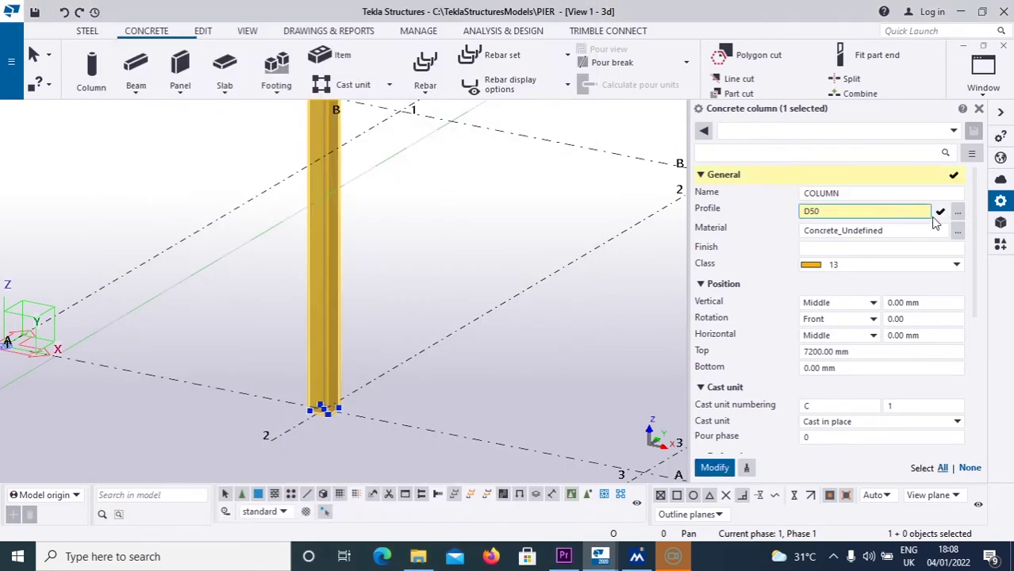
# Step: Set the column's circular profile diameter to 1600 mm in the profile catalog and accept the selection
pyautogui.click(958, 213)
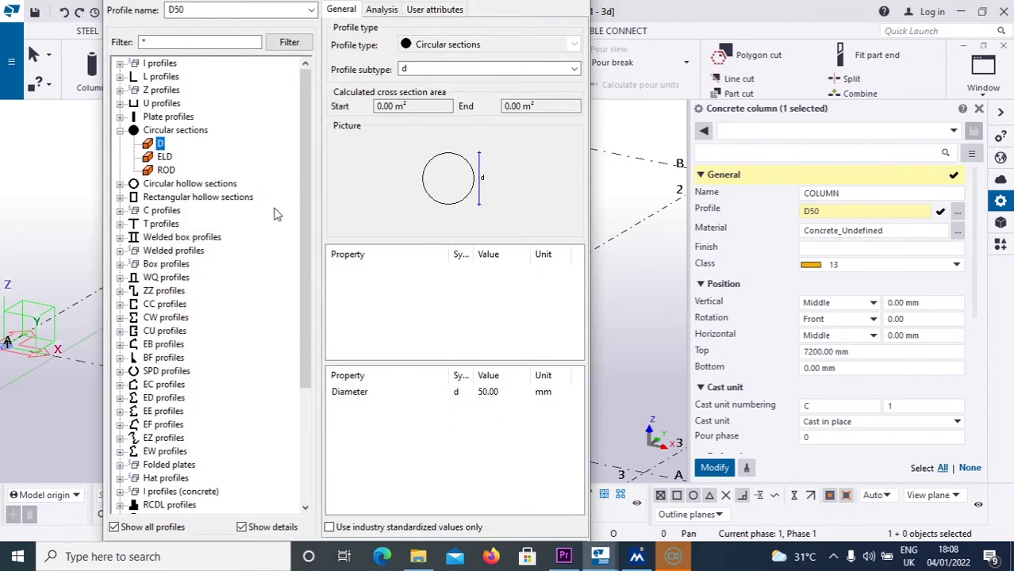
pyautogui.click(488, 393)
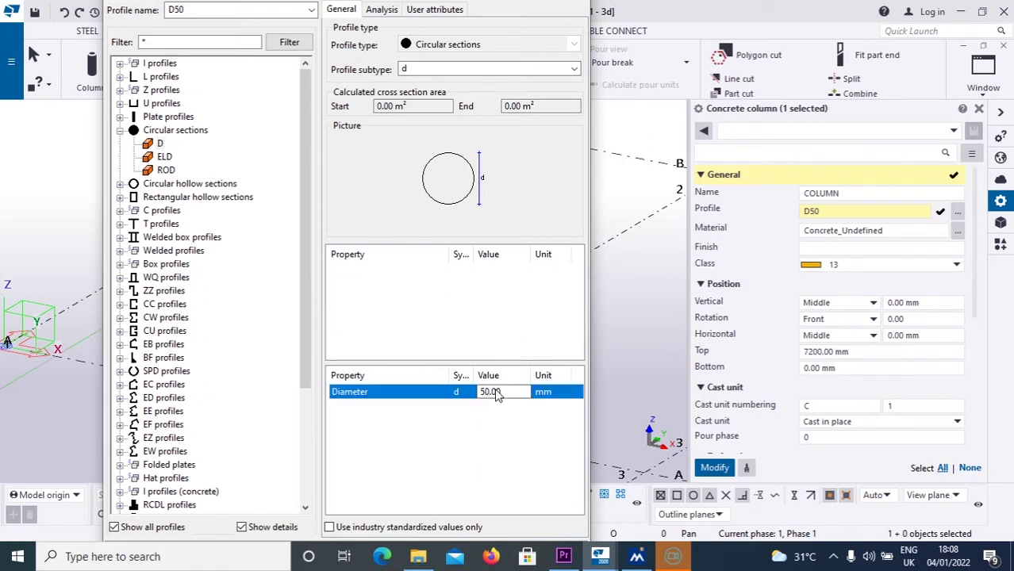
pyautogui.doubleClick(495, 394)
pyautogui.write('1600')
pyautogui.click(544, 407)
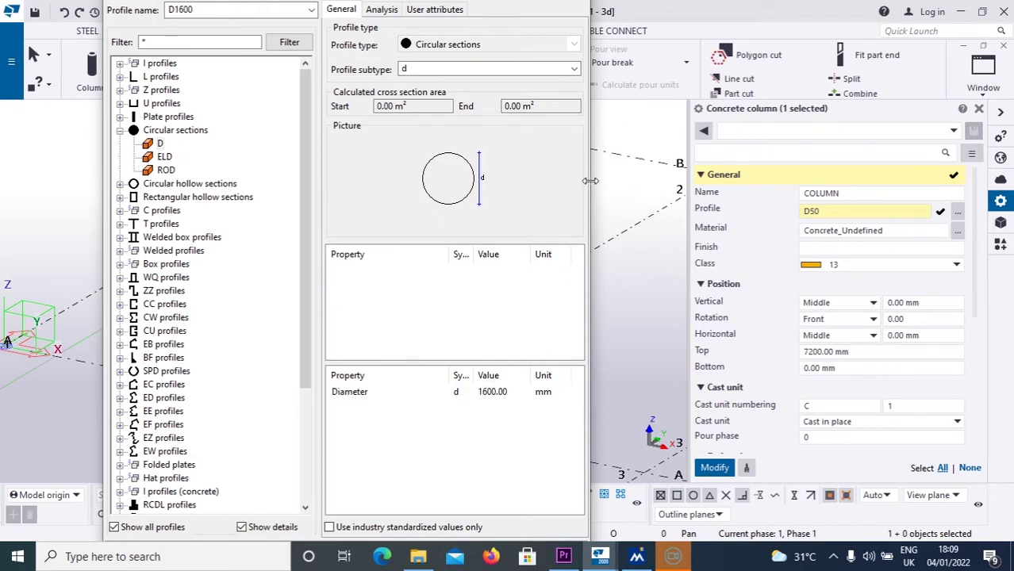
pyautogui.moveTo(589, 181); pyautogui.dragTo(580, 181)
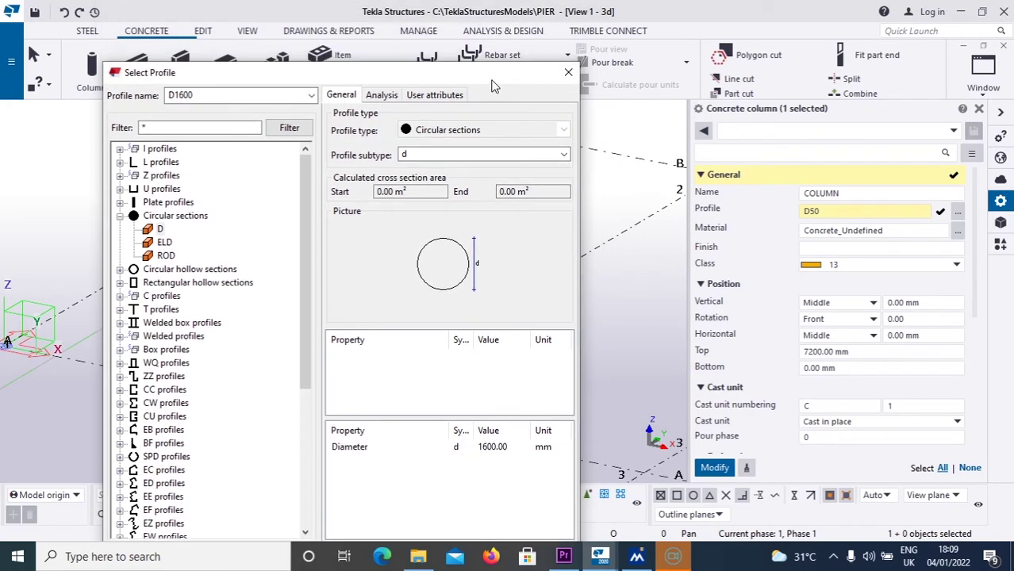
pyautogui.moveTo(491, 80); pyautogui.dragTo(496, 22)
pyautogui.click(184, 518)
pyautogui.click(132, 518)
pyautogui.keyDown('ctrl'); pyautogui.moveTo(211, 435); pyautogui.dragTo(430, 350, button='middle'); pyautogui.keyUp('ctrl')
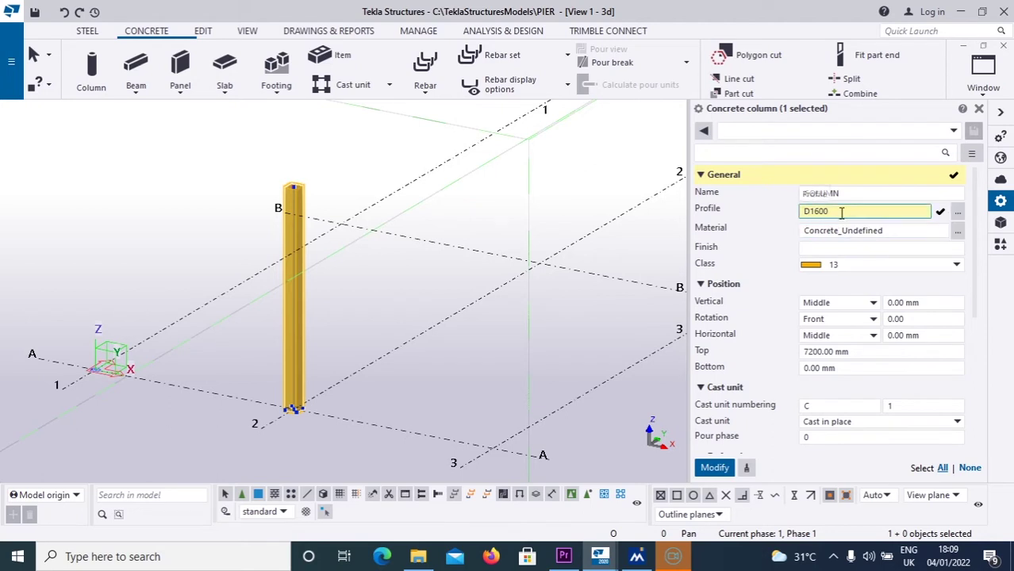
# Step: Examine the column's position, level, cast unit and deforming properties, and its height in the 3d view
pyautogui.scroll(-3, 845, 341)
pyautogui.scroll(3, 839, 325)
pyautogui.scroll(-3, 825, 349)
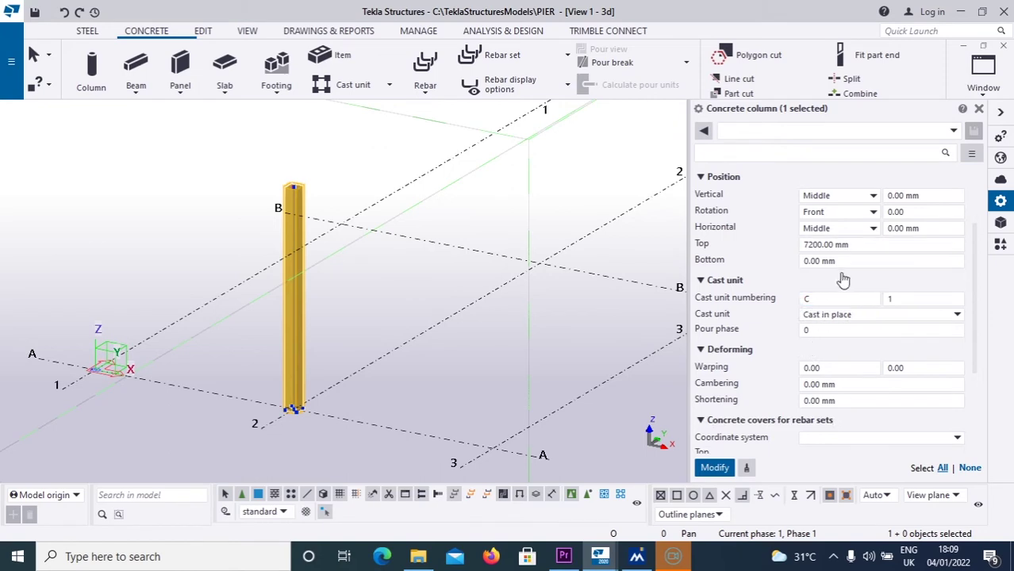
pyautogui.keyDown('ctrl'); pyautogui.moveTo(473, 290); pyautogui.dragTo(380, 255, button='middle'); pyautogui.keyUp('ctrl')
pyautogui.scroll(3, 369, 248)
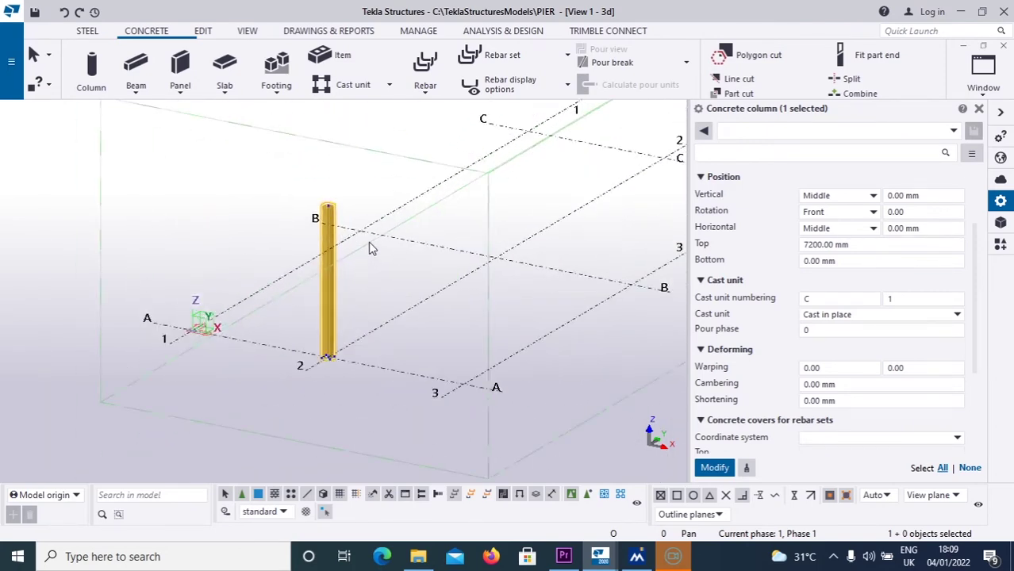
pyautogui.scroll(4, 340, 252)
pyautogui.scroll(-3, 336, 190)
pyautogui.scroll(-2, 338, 190)
pyautogui.scroll(2, 336, 202)
pyautogui.scroll(4, 337, 200)
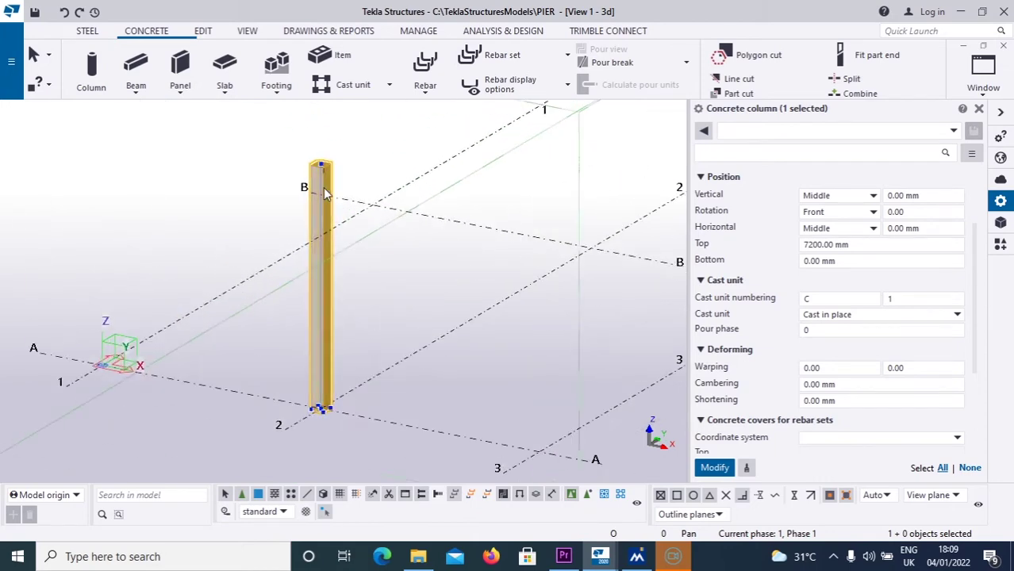
pyautogui.scroll(-3, 419, 287)
pyautogui.moveTo(465, 318); pyautogui.dragTo(422, 276, button='middle')
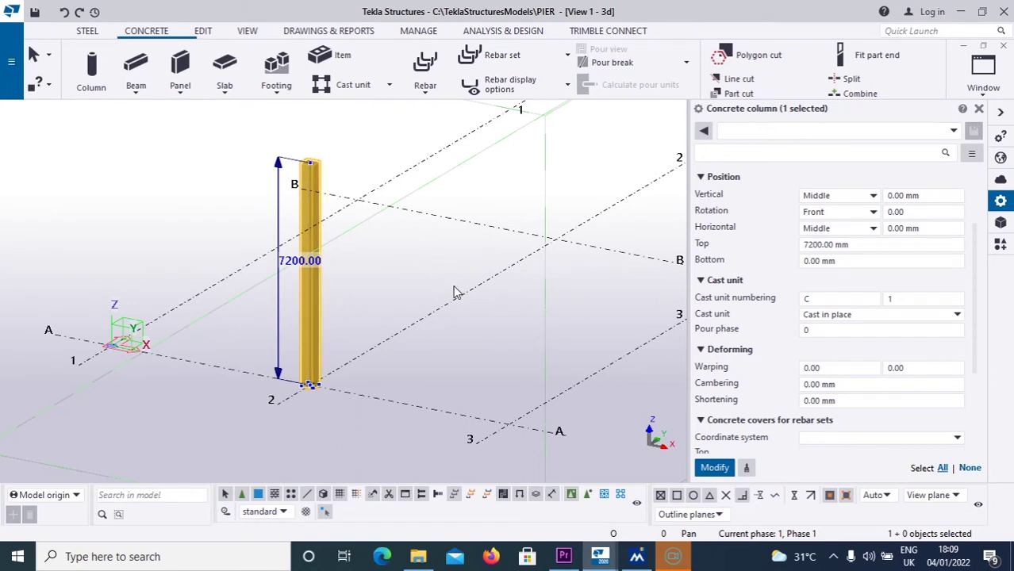
pyautogui.scroll(2, 373, 261)
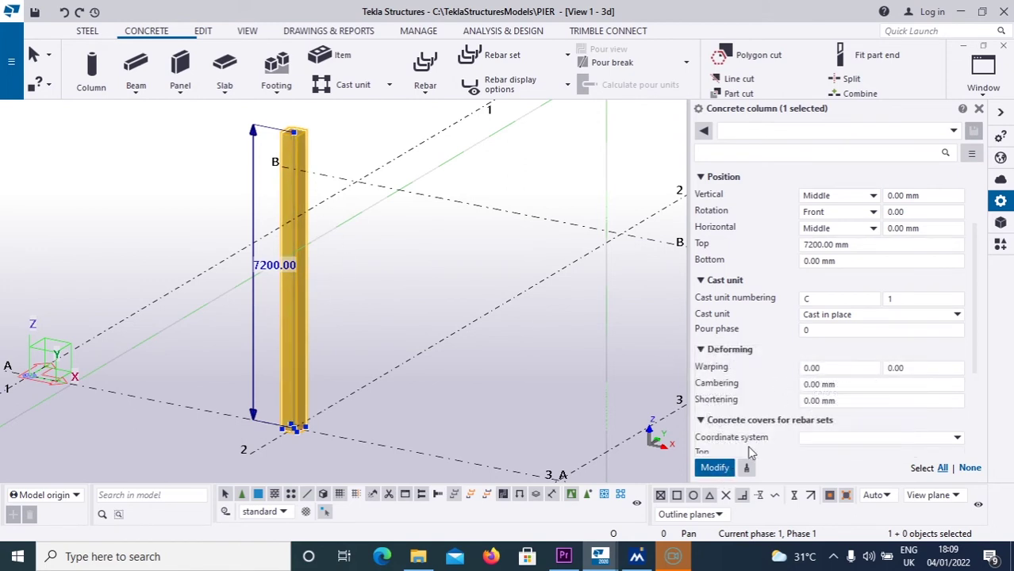
# Step: Apply the D1600 profile change to the selected column at A-2
pyautogui.click(713, 468)
pyautogui.scroll(-2, 496, 323)
pyautogui.keyDown('ctrl'); pyautogui.moveTo(621, 363); pyautogui.dragTo(455, 283, button='middle'); pyautogui.keyUp('ctrl')
pyautogui.scroll(5, 455, 283)
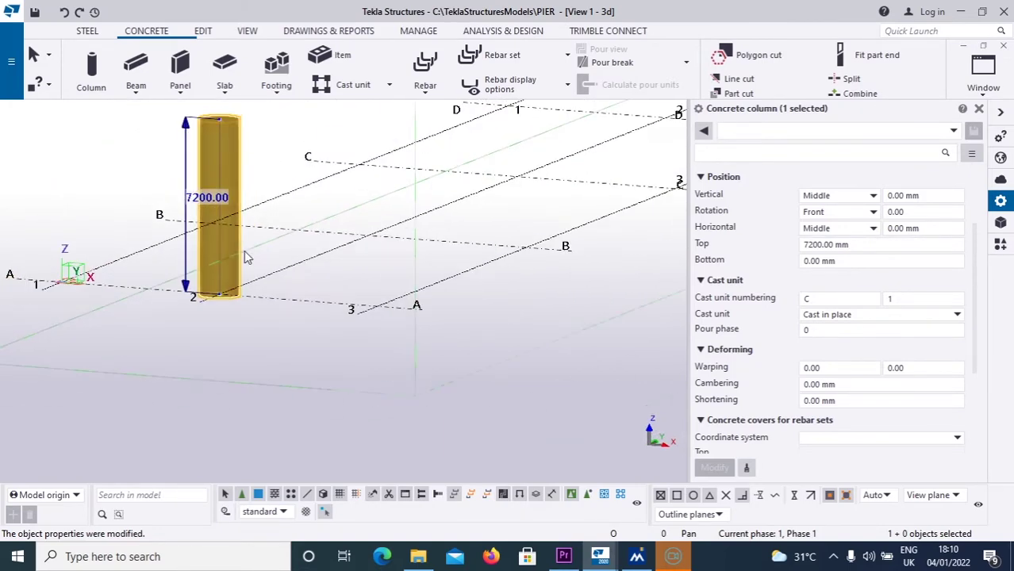
# Step: Examine the modified circular column and how it stands on the grid in the 3d view
pyautogui.scroll(-3, 247, 226)
pyautogui.moveTo(247, 226); pyautogui.dragTo(360, 239, button='middle')
pyautogui.scroll(4, 337, 284)
pyautogui.scroll(-2, 383, 272)
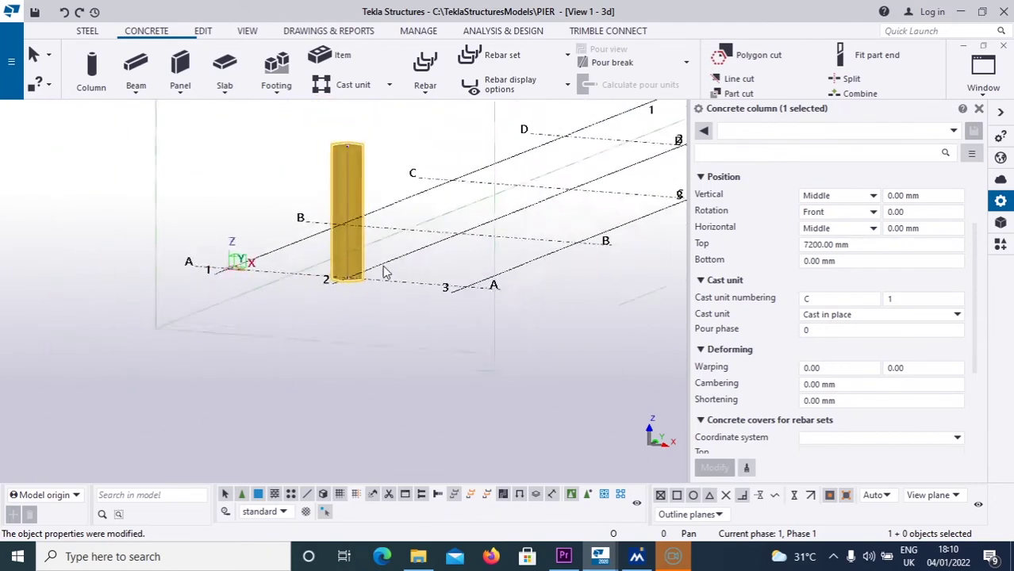
pyautogui.scroll(-3, 383, 272)
pyautogui.moveTo(384, 272); pyautogui.dragTo(349, 353, button='middle')
pyautogui.scroll(3, 338, 370)
pyautogui.scroll(-2, 338, 370)
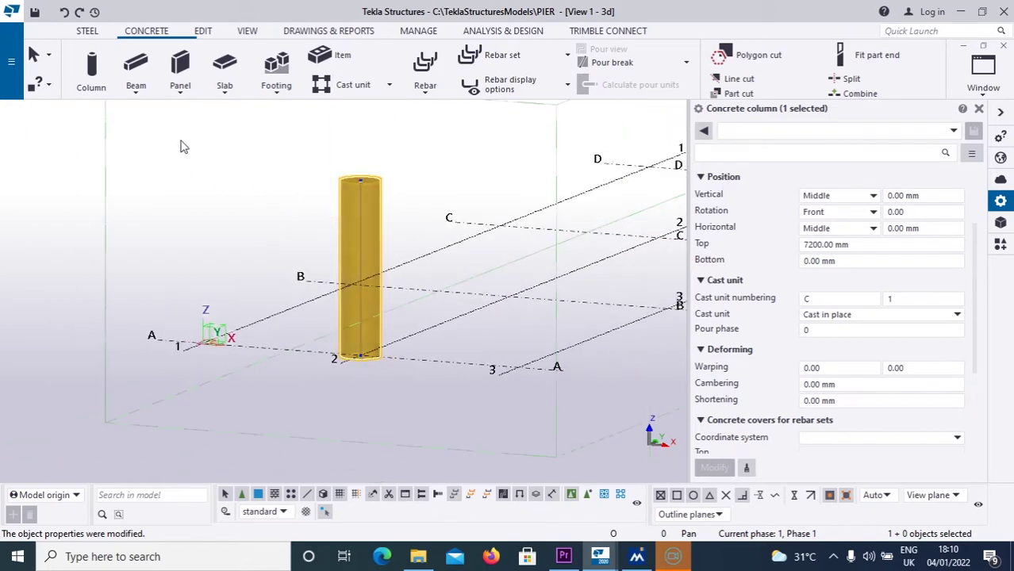
# Step: Place a pad footing at the centre of the column's base at A-2 and end the command
pyautogui.click(145, 32)
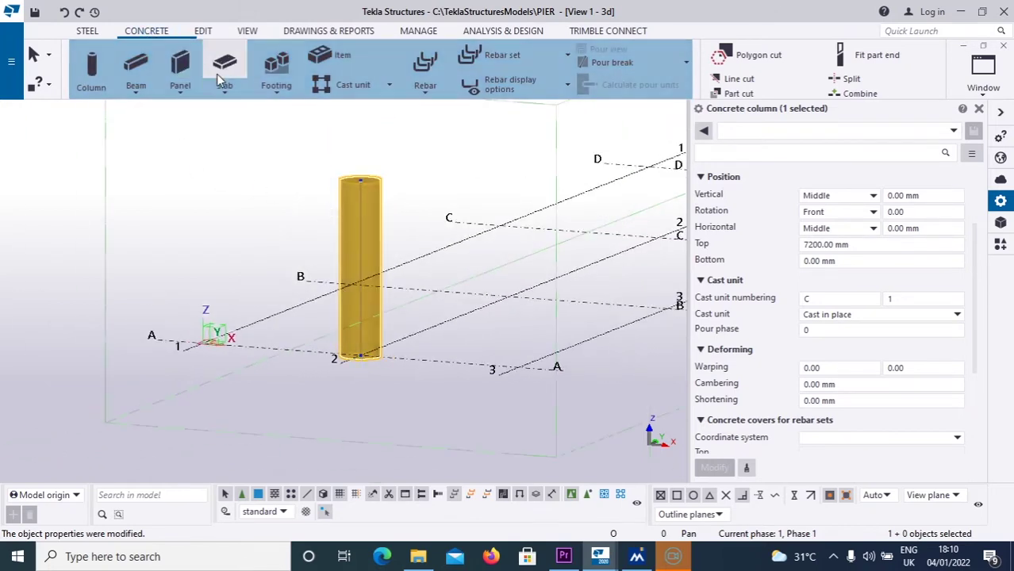
pyautogui.click(278, 94)
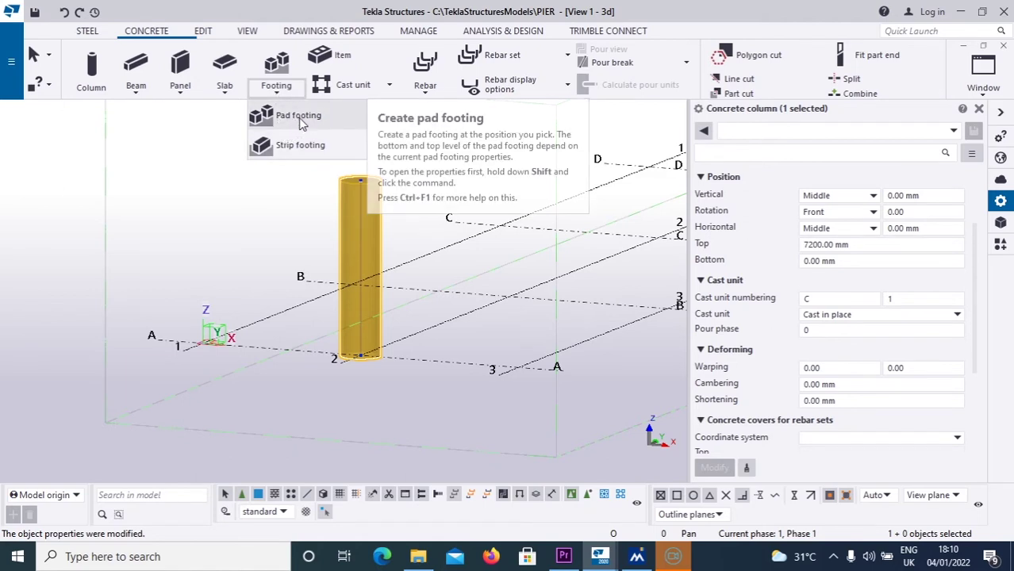
pyautogui.click(296, 119)
pyautogui.scroll(3, 363, 373)
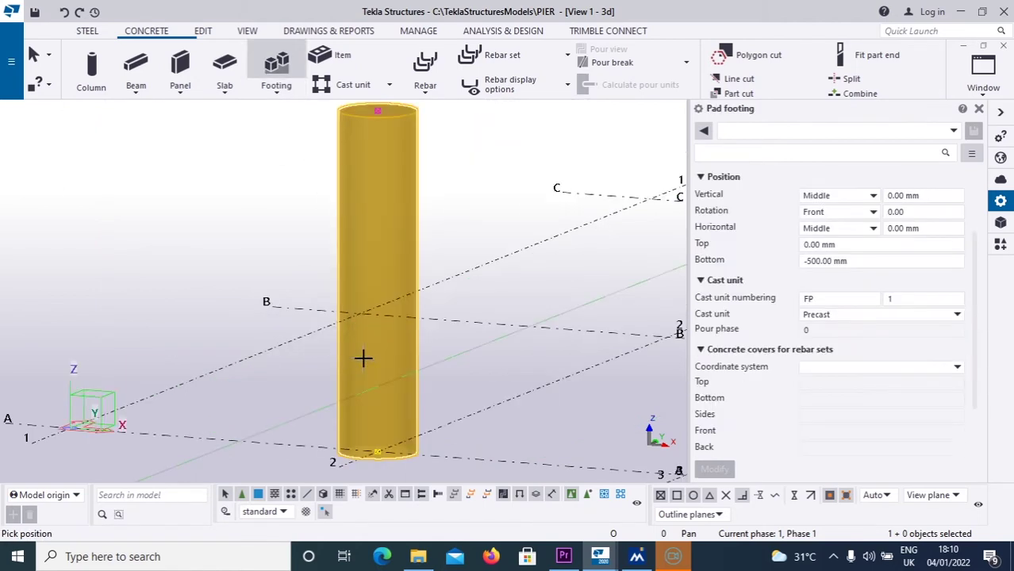
pyautogui.click(378, 453)
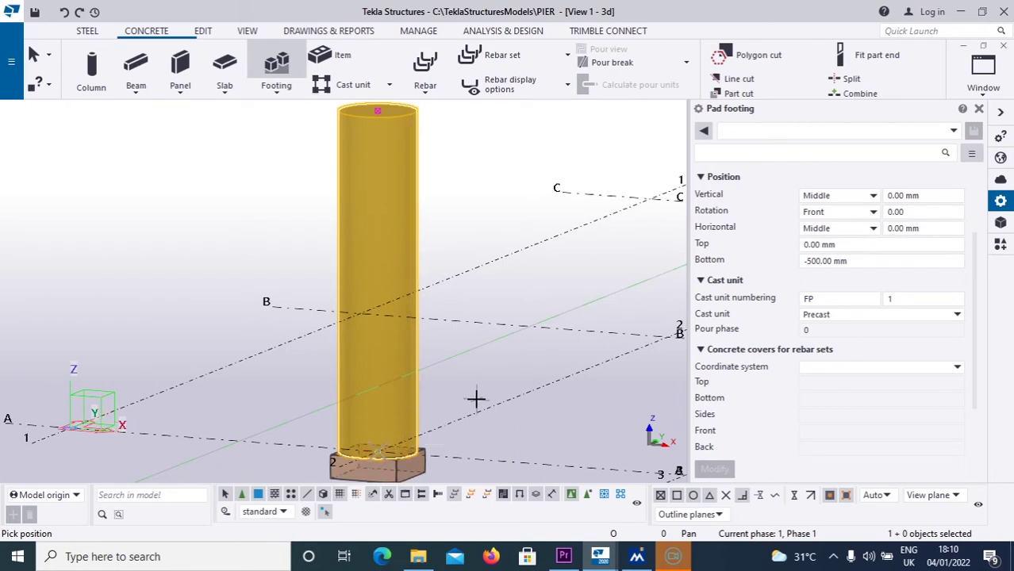
pyautogui.rightClick(493, 247)
pyautogui.click(511, 257)
pyautogui.scroll(-4, 492, 353)
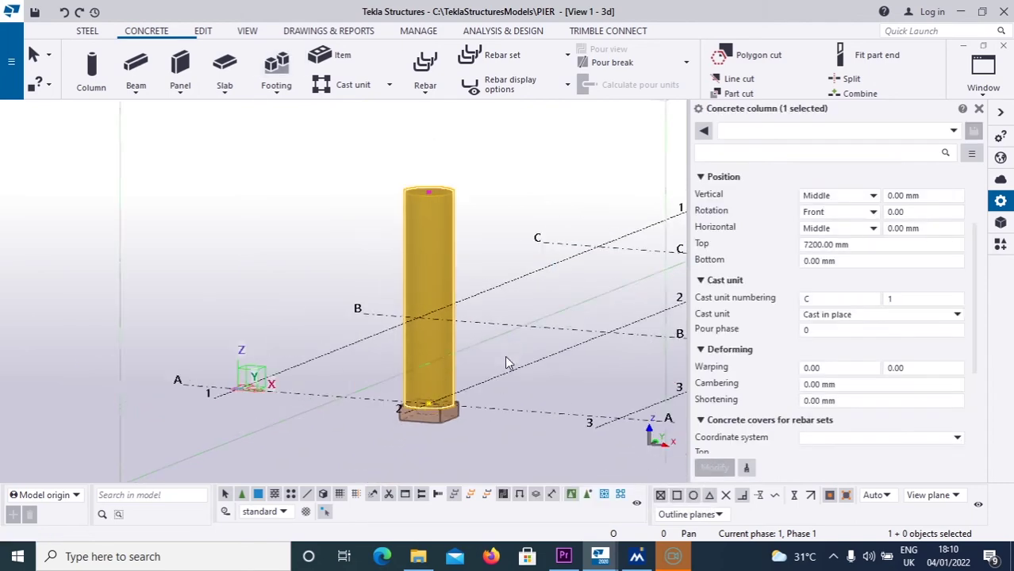
# Step: Select the pad footing beneath the column and enter 3000*6000 as its profile
pyautogui.scroll(3, 434, 341)
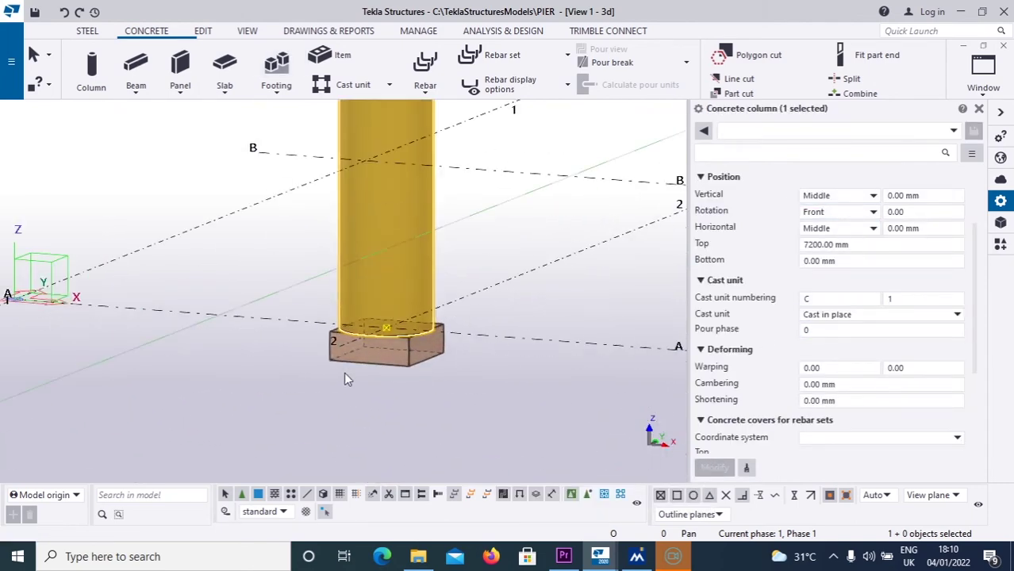
pyautogui.scroll(2, 407, 359)
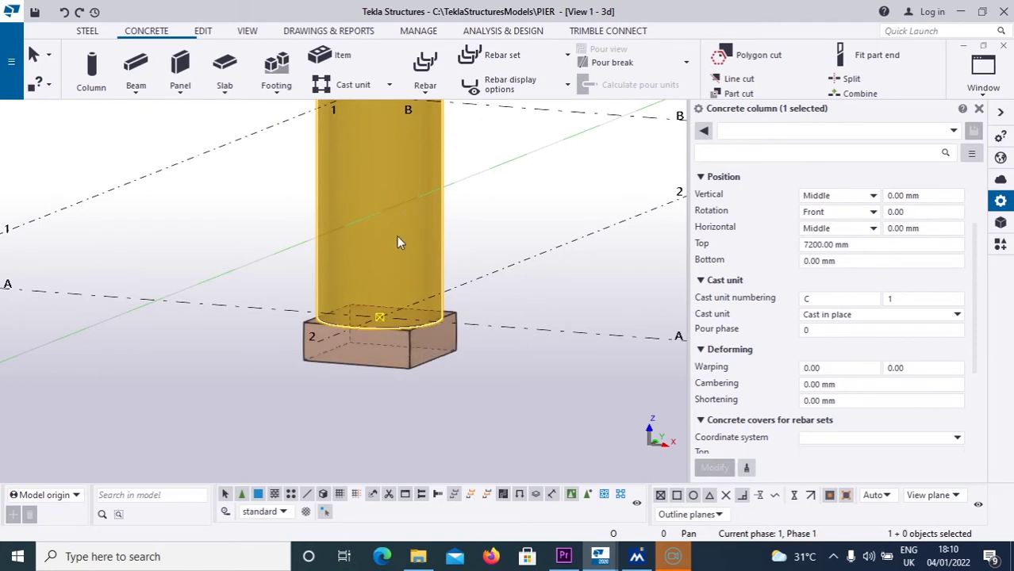
pyautogui.click(408, 335)
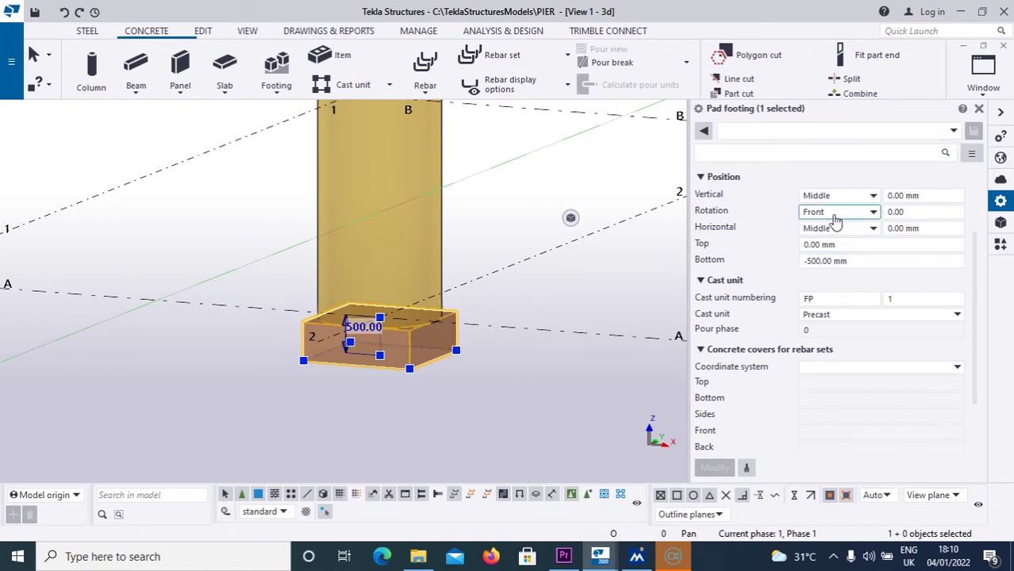
pyautogui.scroll(2, 887, 215)
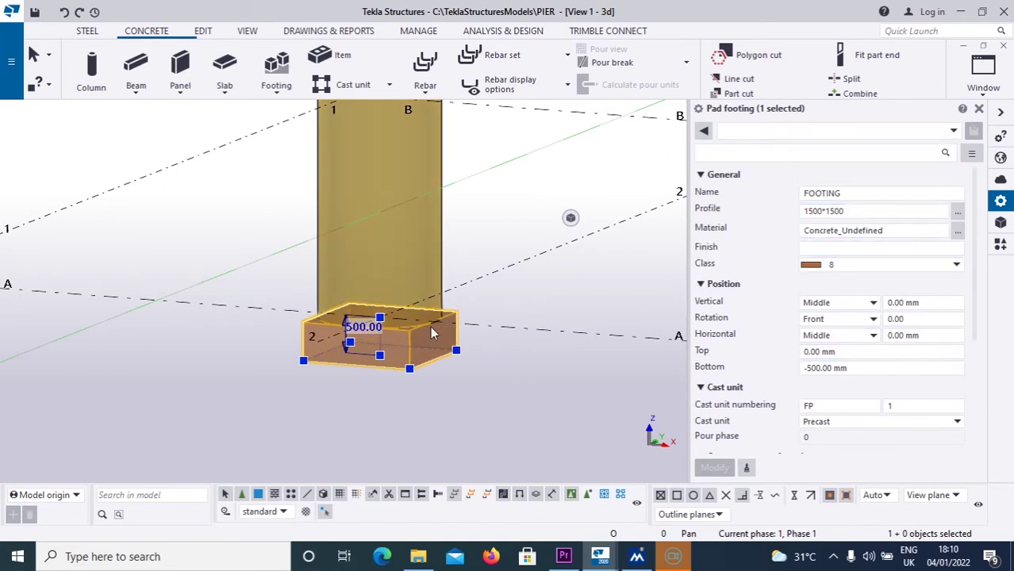
pyautogui.click(854, 212)
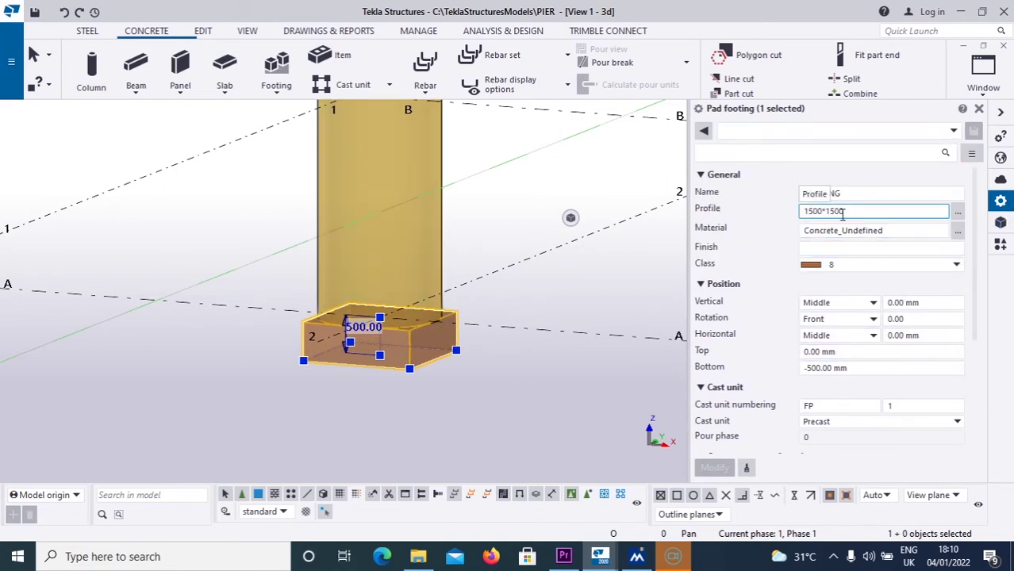
pyautogui.moveTo(853, 211); pyautogui.dragTo(801, 228)
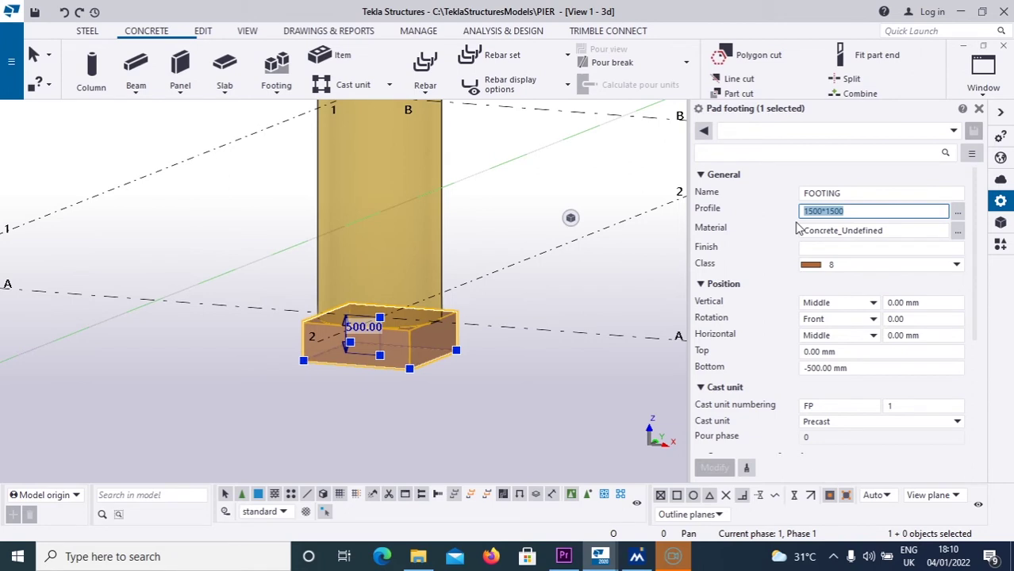
pyautogui.write('3000')
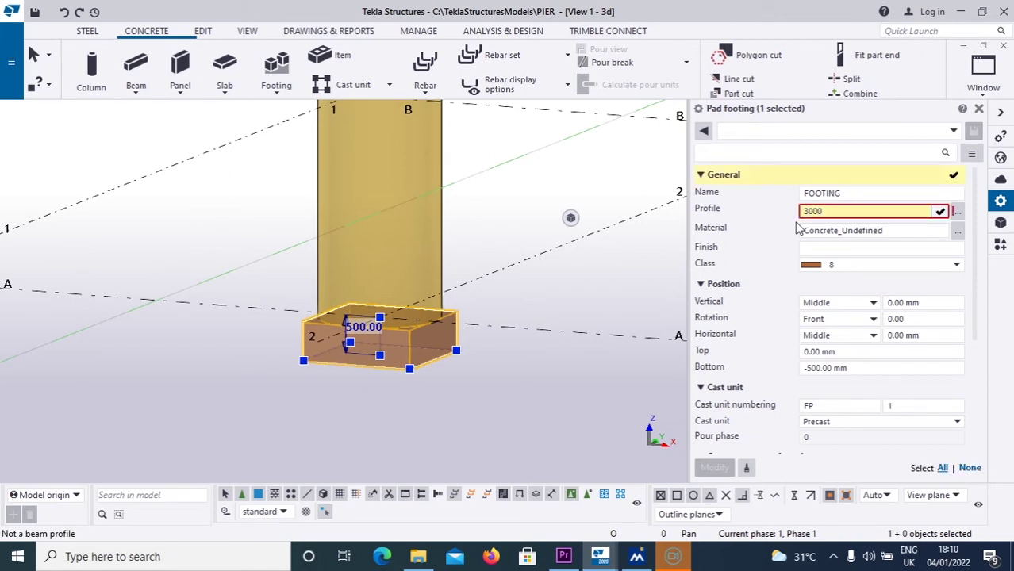
pyautogui.write('*6000')
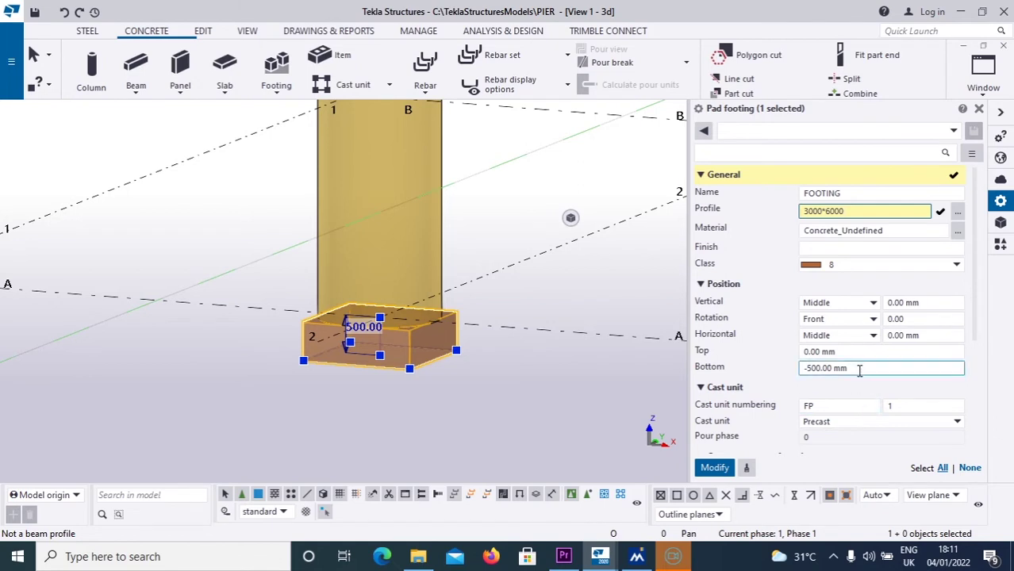
# Step: Set the pad footing's bottom level to -1000 mm and apply the property changes to the footing
pyautogui.moveTo(853, 368); pyautogui.dragTo(807, 371)
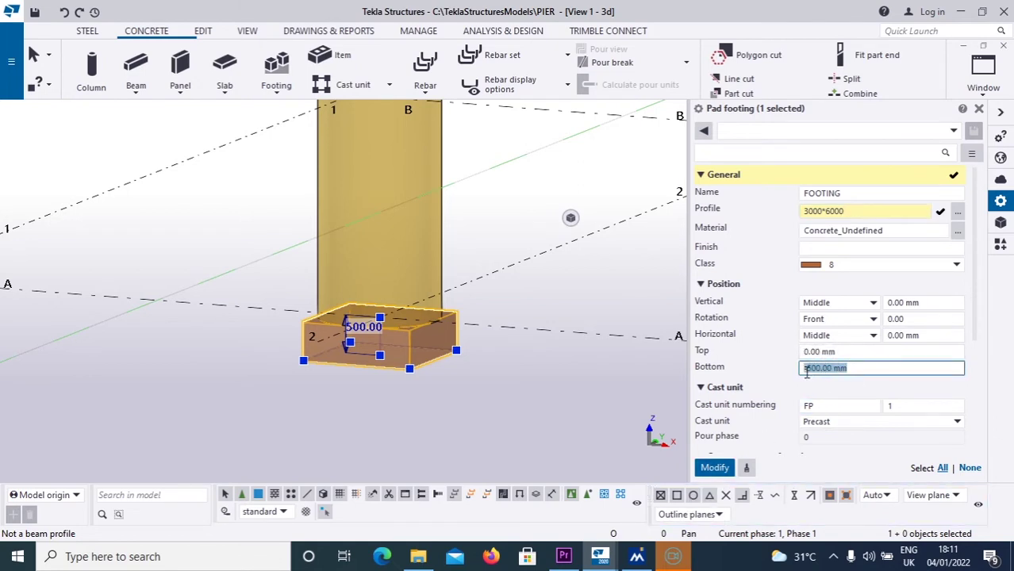
pyautogui.write('-')
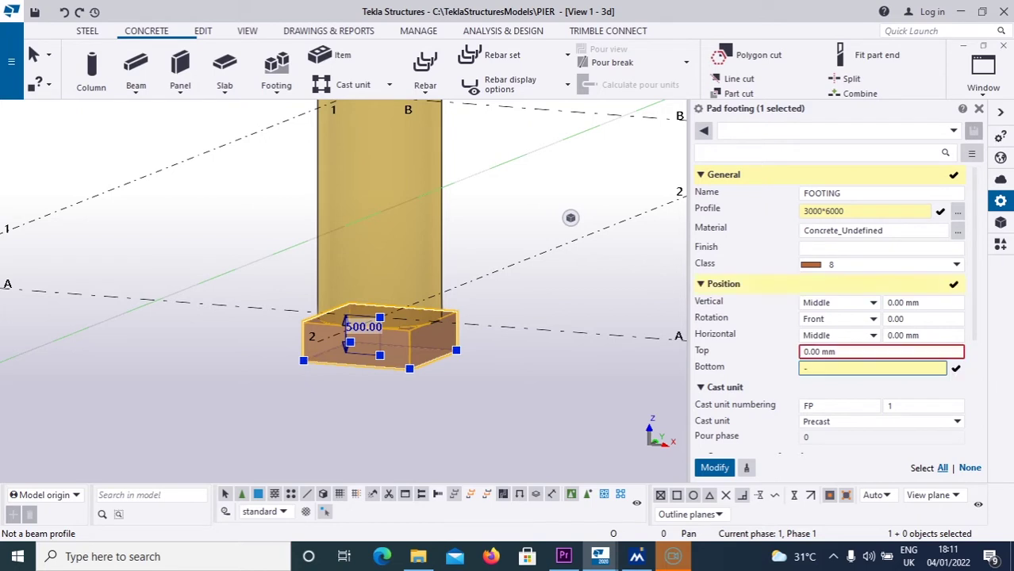
pyautogui.write('1000')
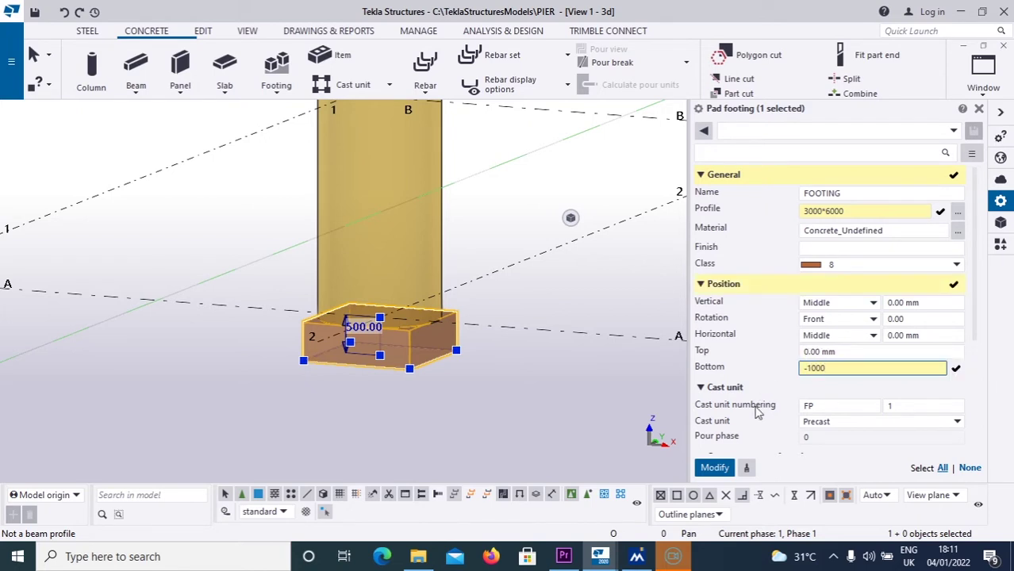
pyautogui.click(715, 467)
pyautogui.scroll(-4, 600, 379)
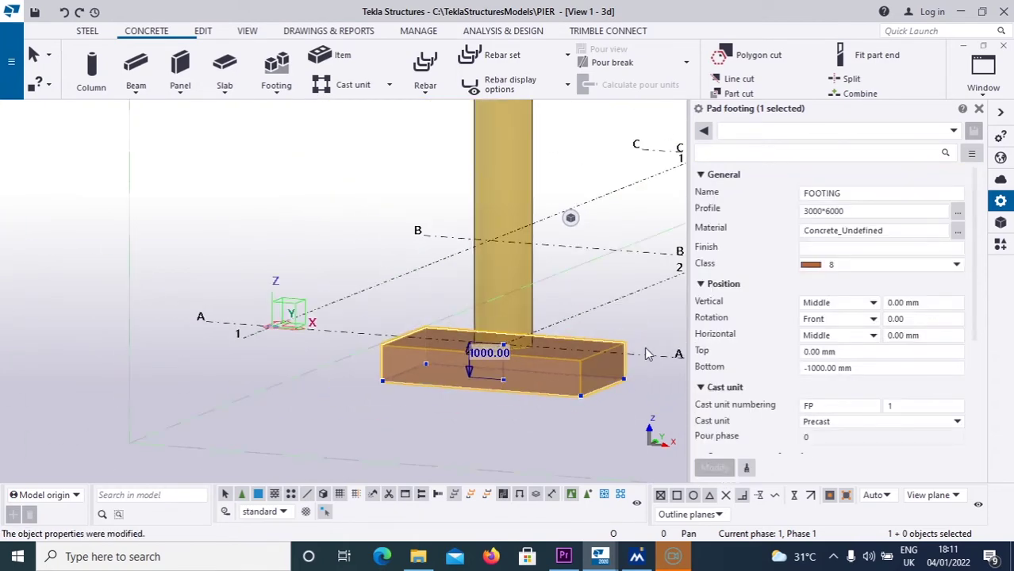
pyautogui.scroll(3, 531, 338)
pyautogui.scroll(-3, 532, 337)
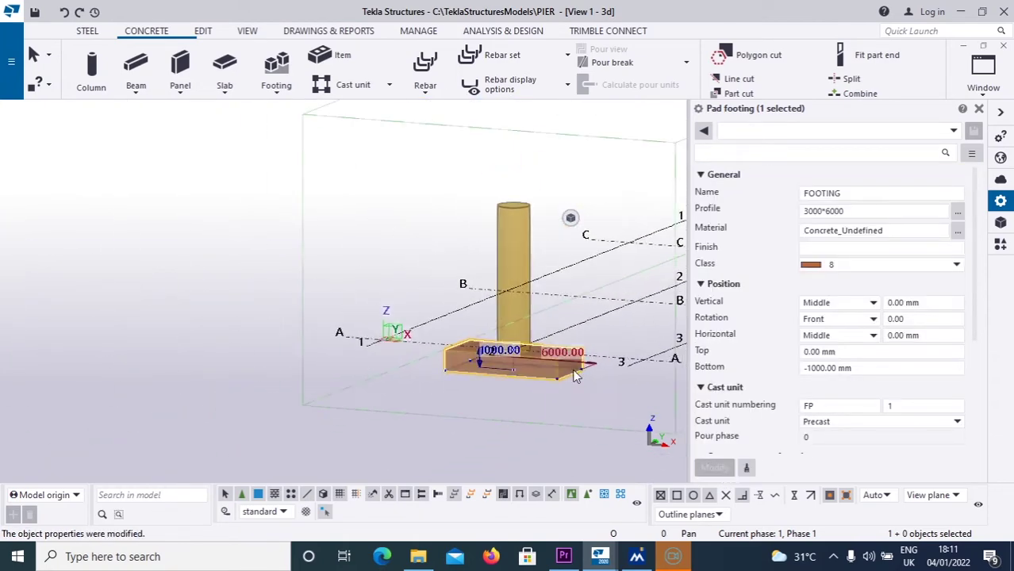
pyautogui.rightClick(358, 190)
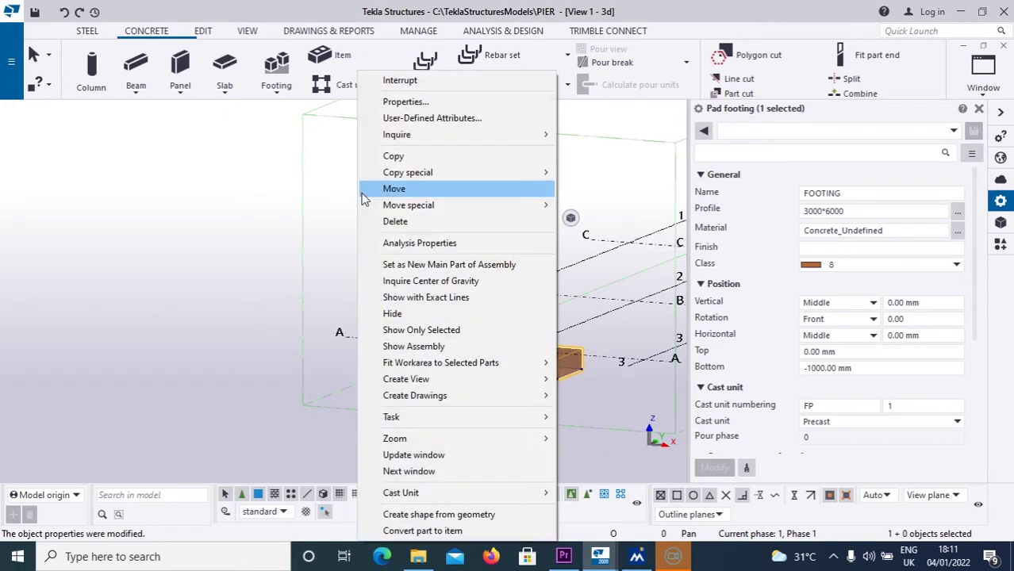
pyautogui.click(400, 81)
pyautogui.scroll(-3, 386, 269)
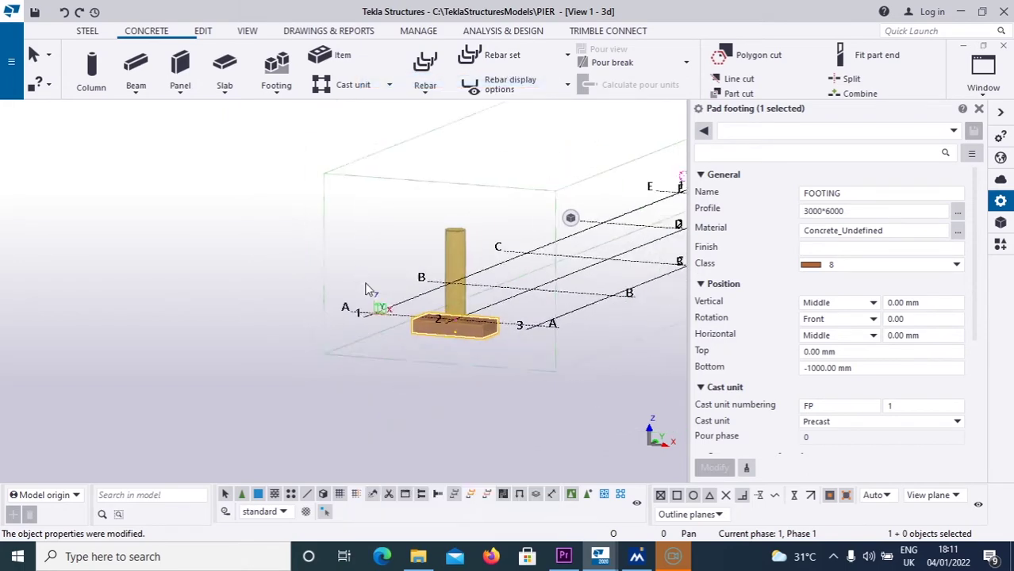